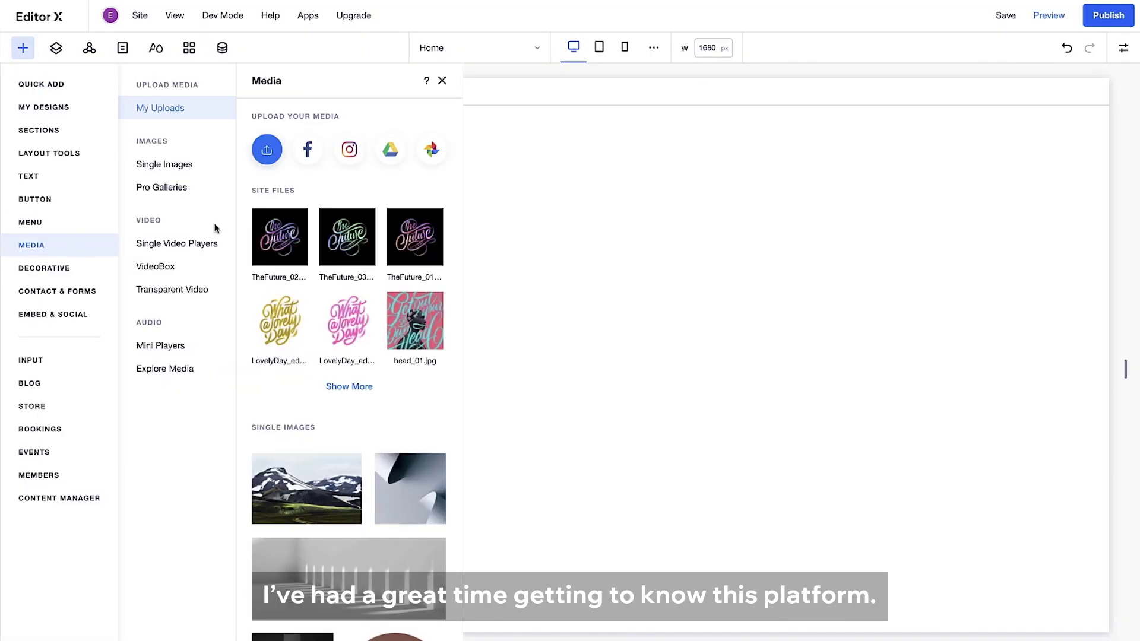
Place The Future artwork on the page, stretch it across the section, and change its scroll behaviour
left_click_drag(275, 244, 581, 331)
left_click(756, 153)
left_click(657, 293)
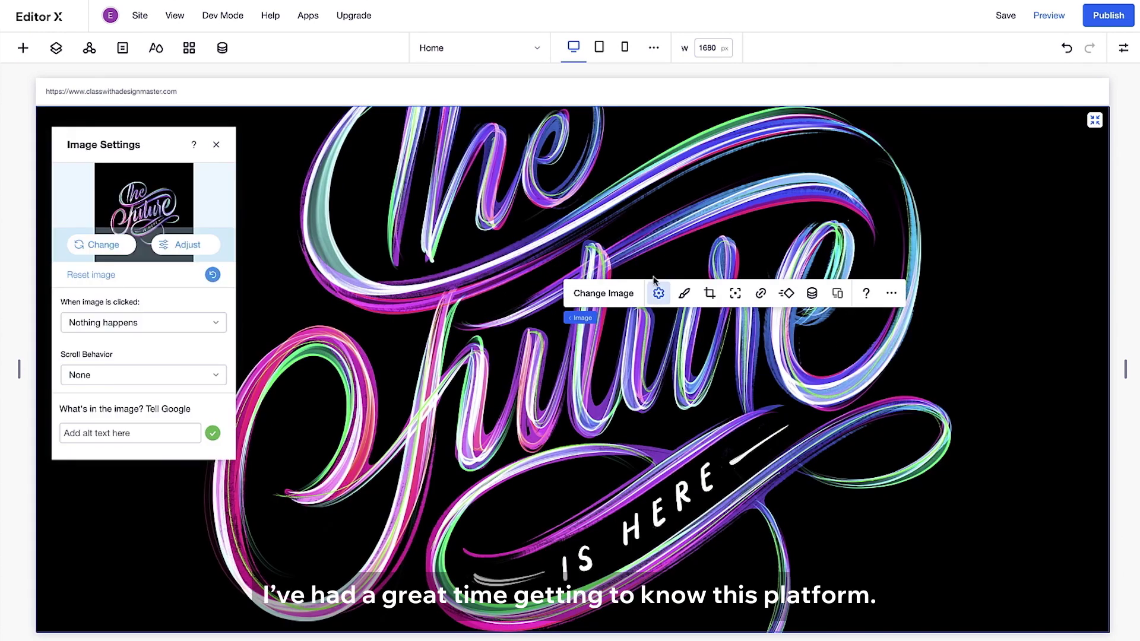
left_click(208, 371)
left_click(89, 417)
key("Escape")
Add a blank section beside the image and put the head_01 image in it
left_click(1108, 371)
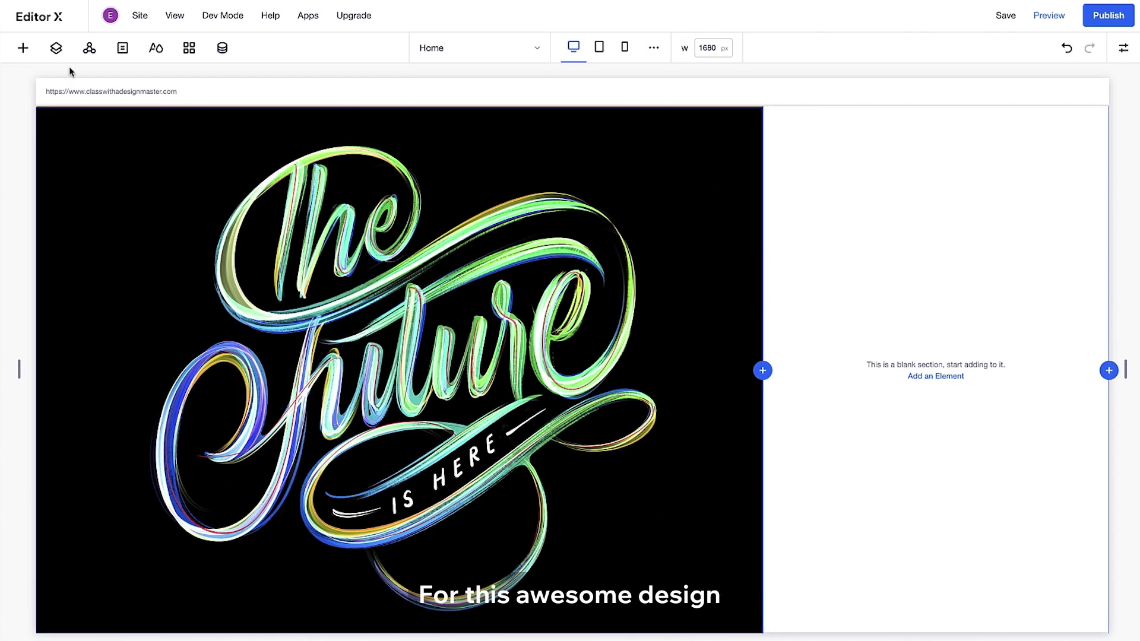
left_click(20, 52)
left_click_drag(415, 313, 879, 303)
left_click(23, 47)
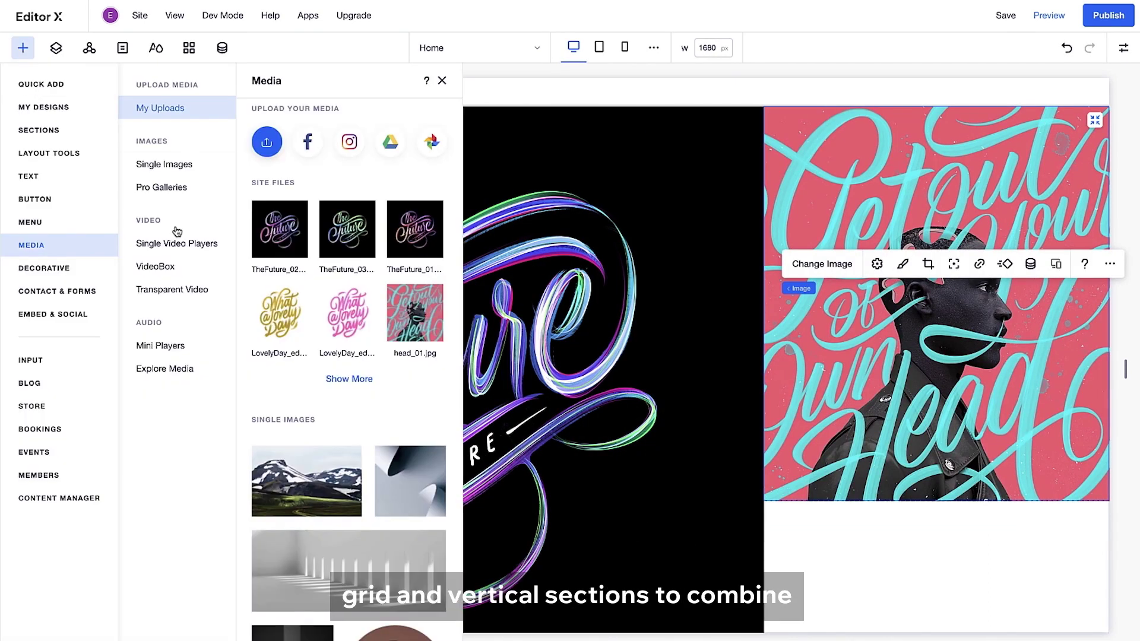
left_click(348, 379)
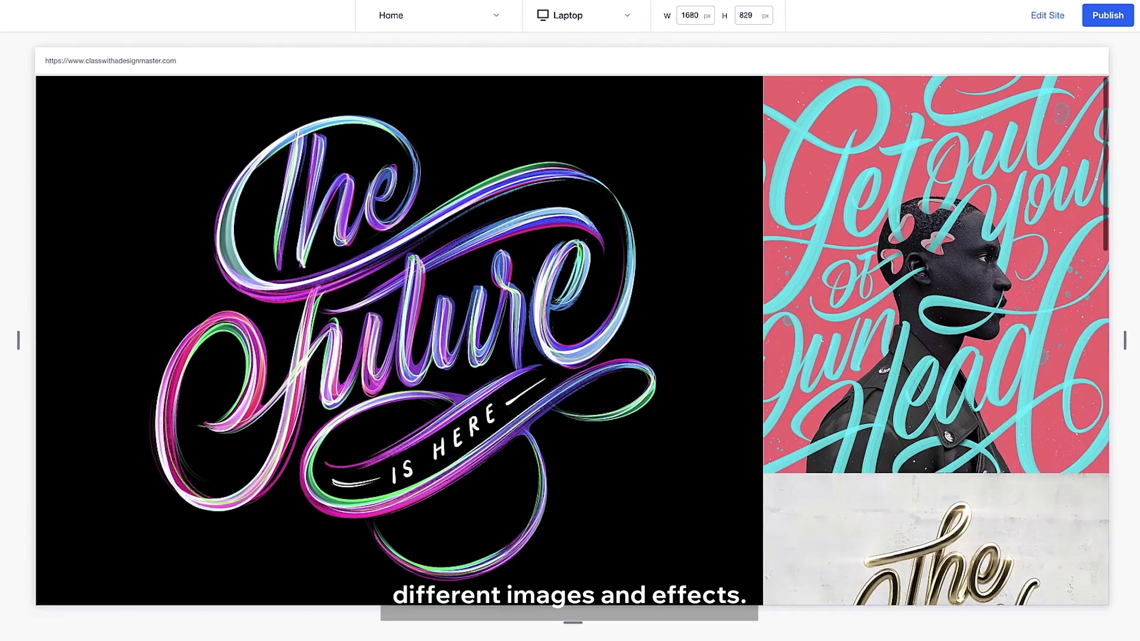
scroll(936, 340, "down", 15)
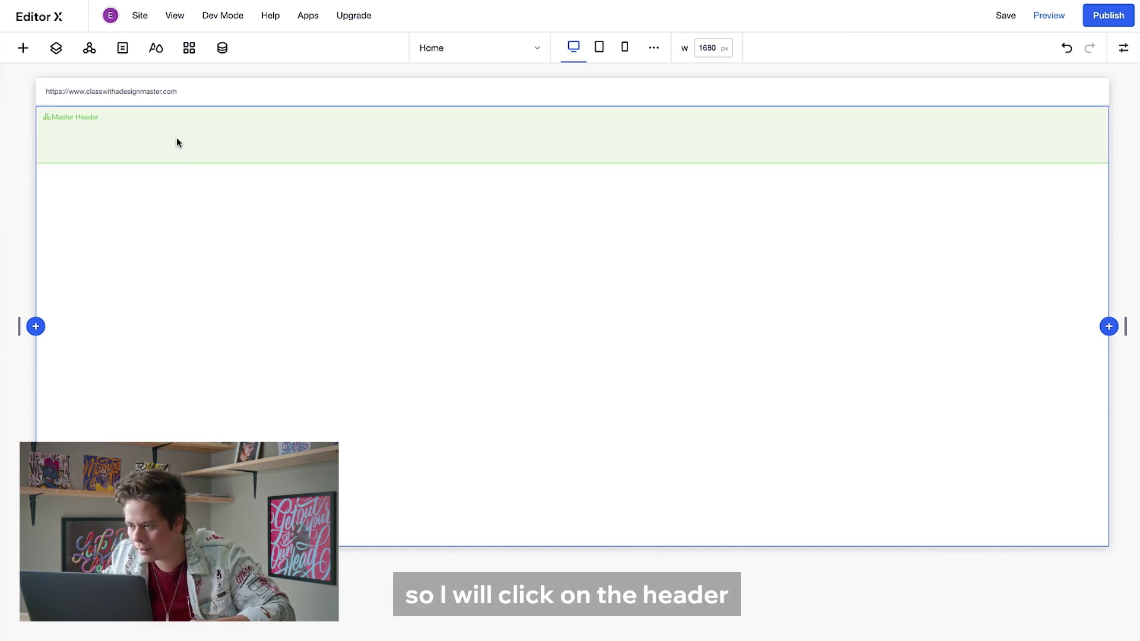
Set the master header and master footer to Don't Display, then select the remaining blank section
right_click(176, 137)
left_click(191, 279)
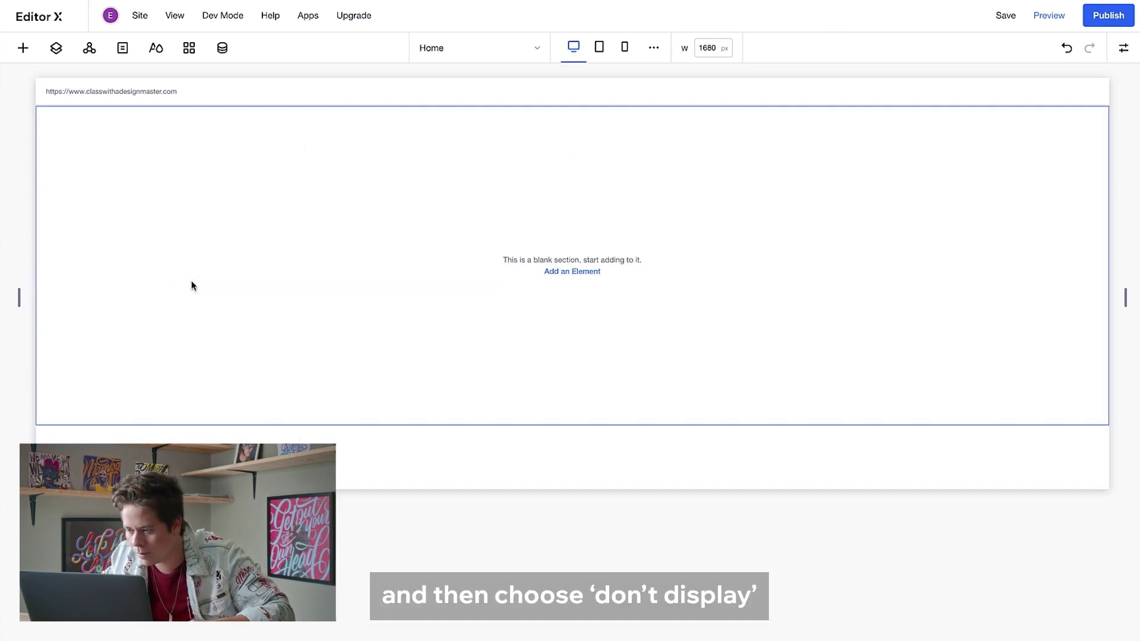
right_click(227, 443)
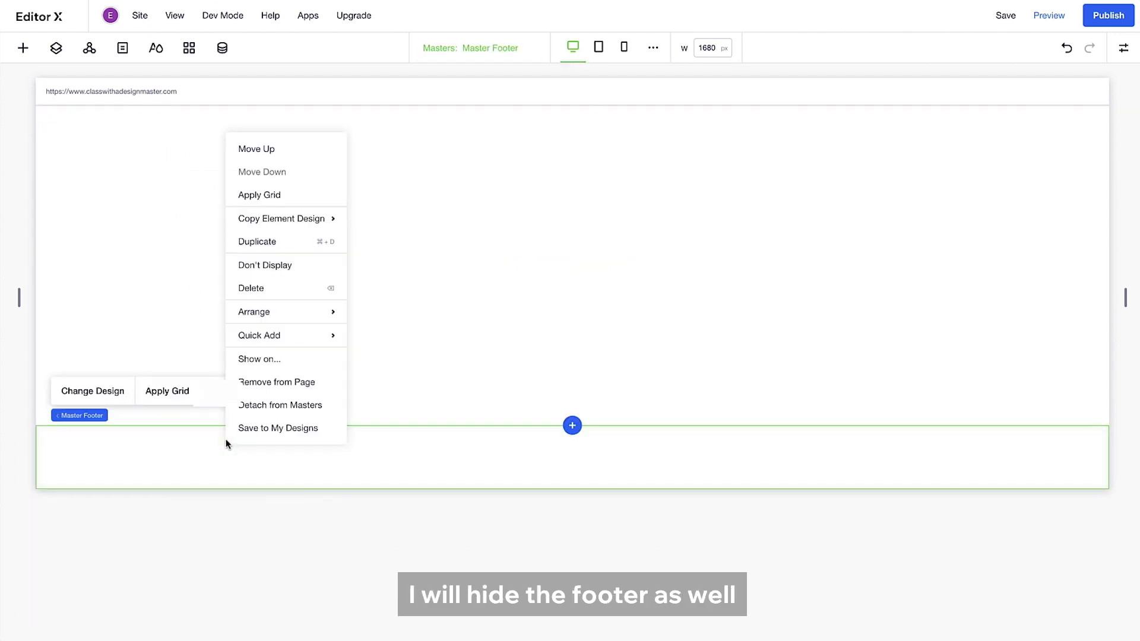
left_click(262, 267)
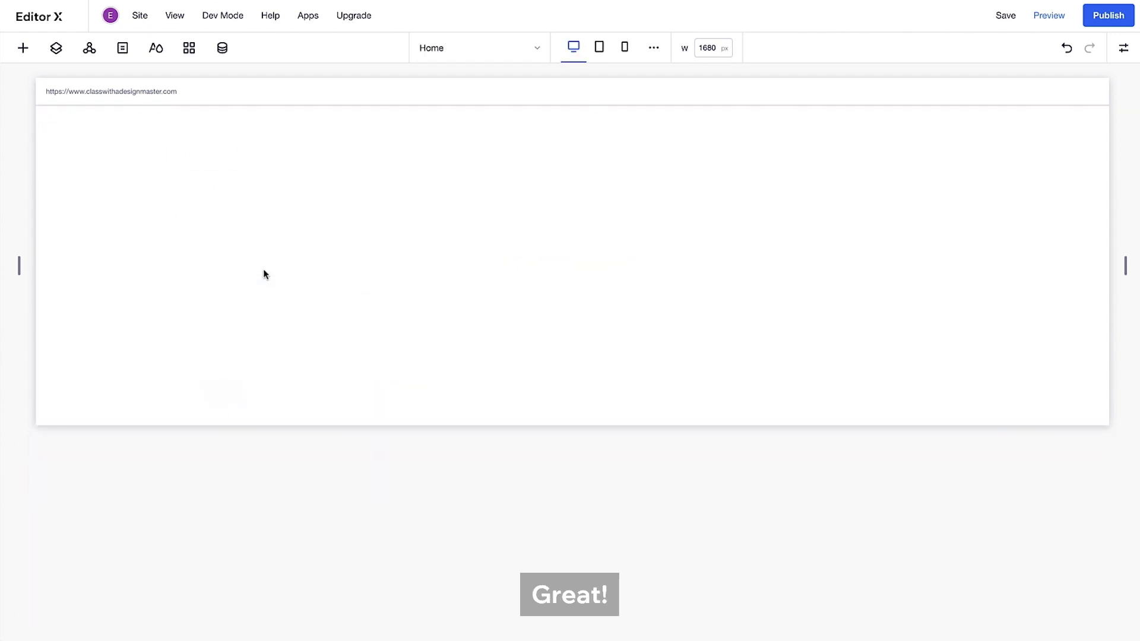
left_click(343, 273)
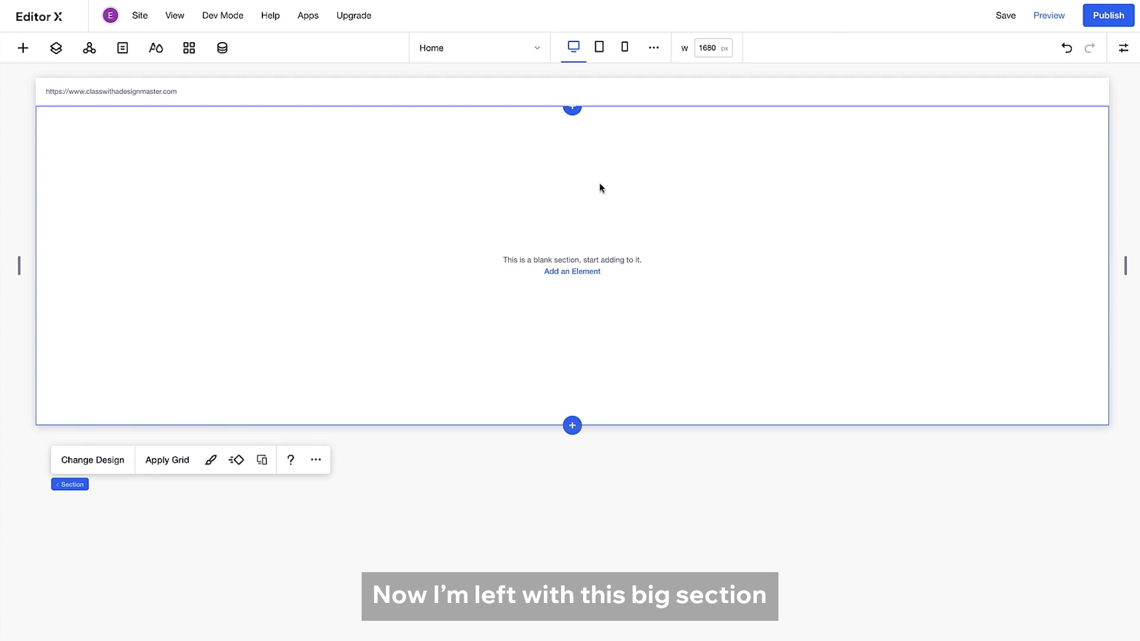
Set the blank section's minimum height to 100 vh in the Inspector
left_click(1123, 50)
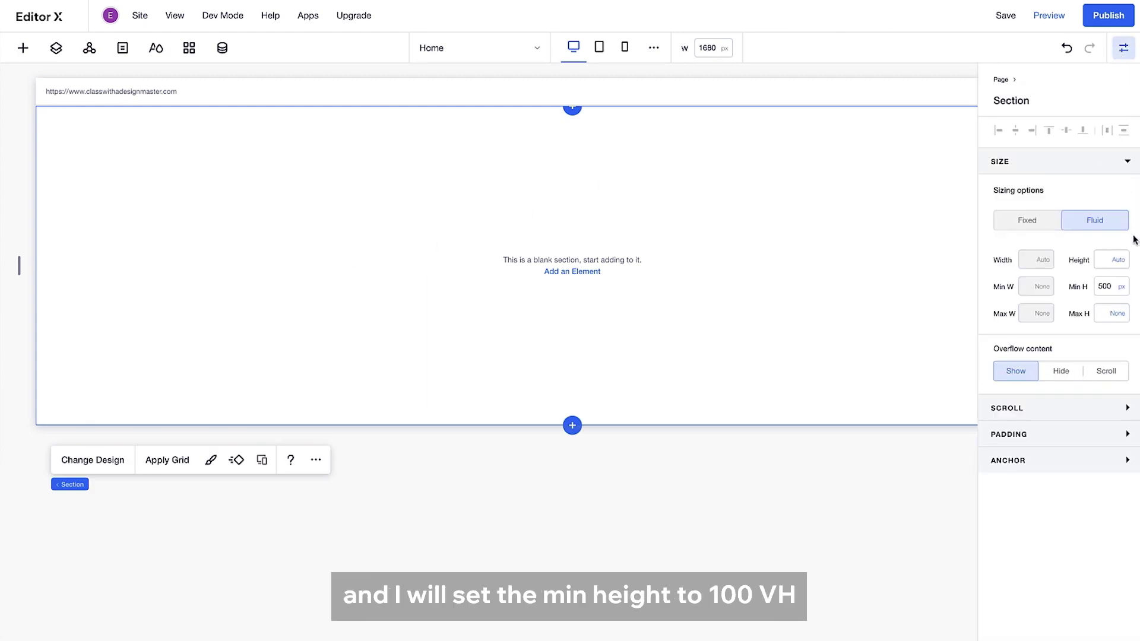
double_click(1113, 288)
type("100v")
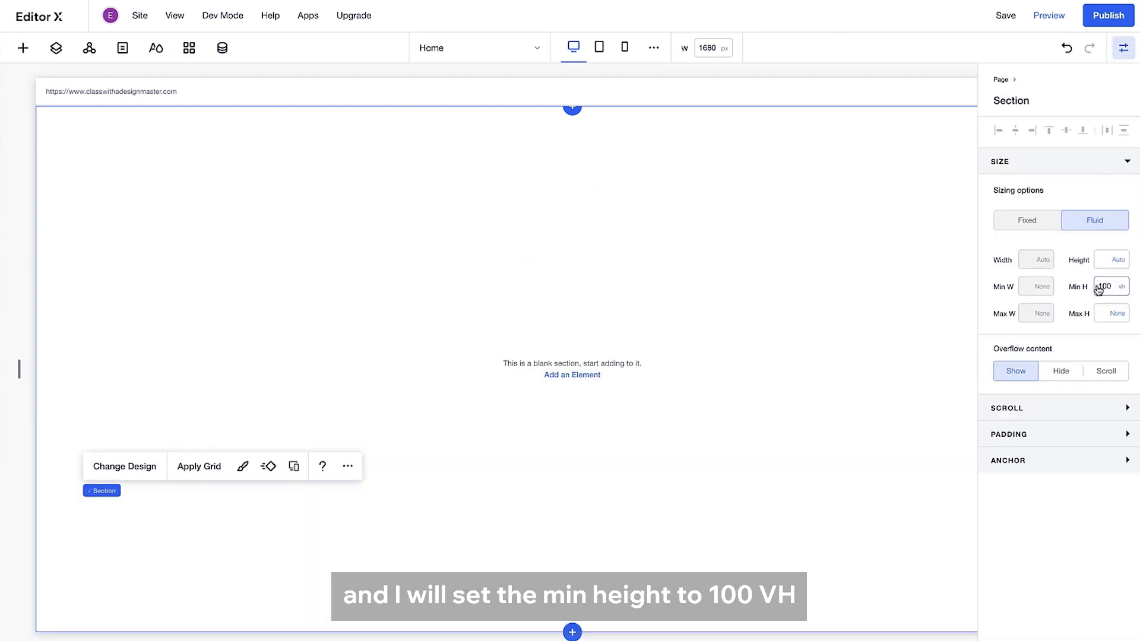
key("Return")
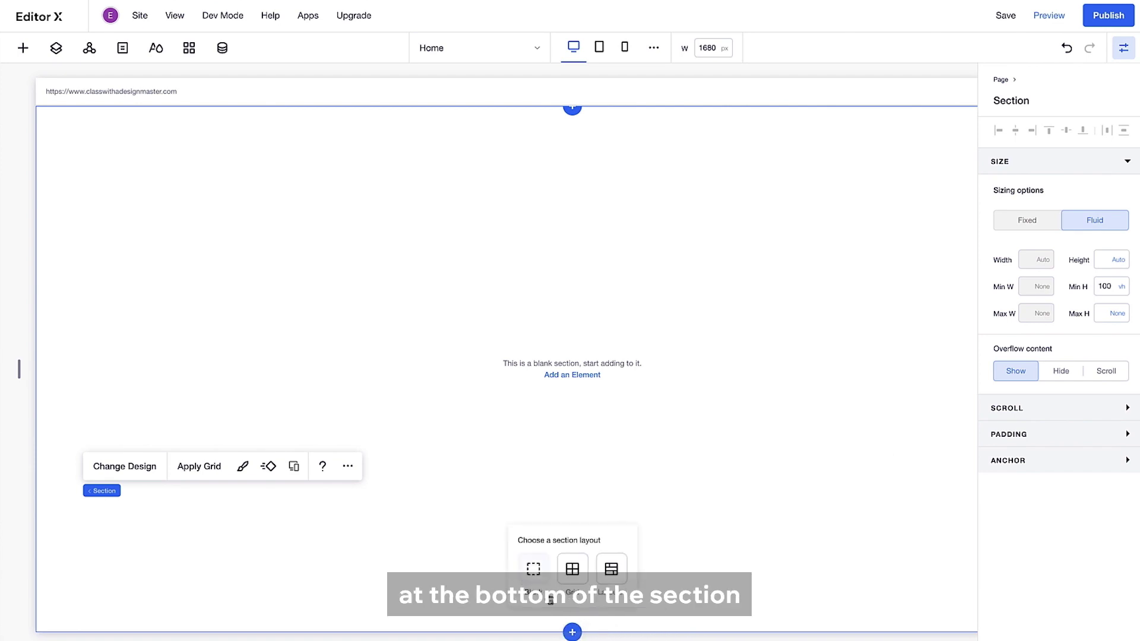
Add two more blank sections below, each with a 100 vh minimum height
left_click(528, 569)
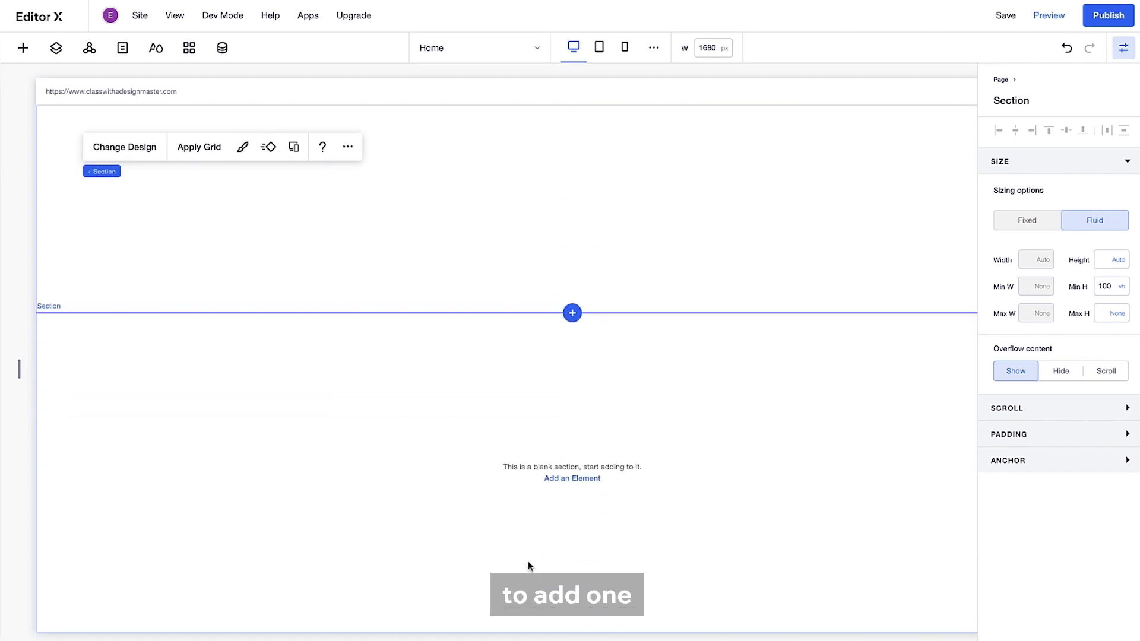
left_click(529, 566)
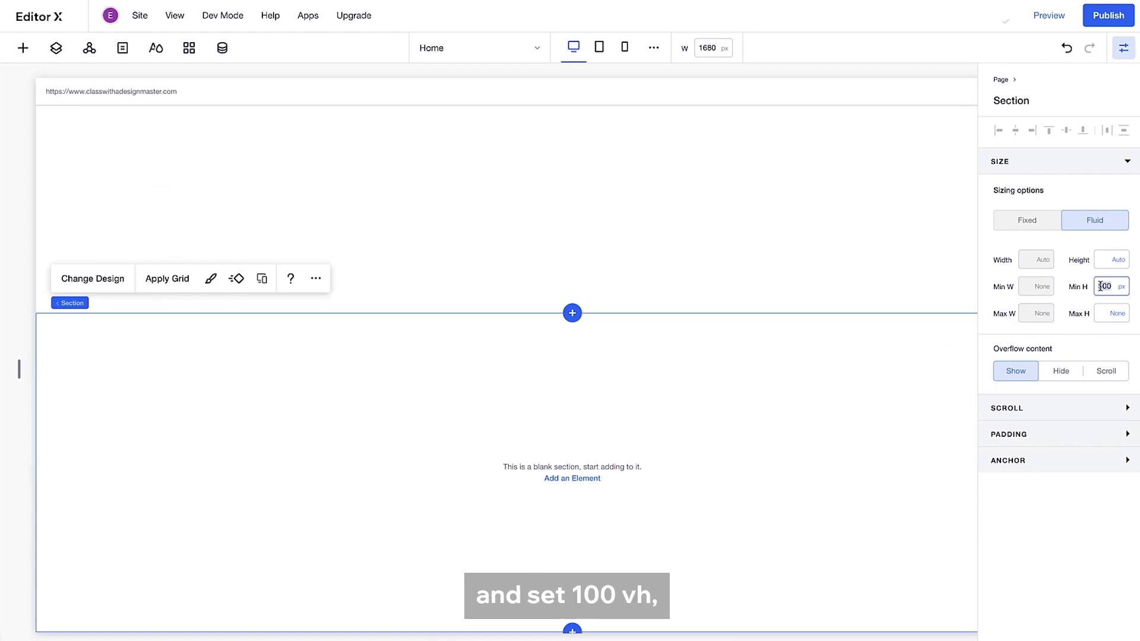
type("100 vh")
key("Return")
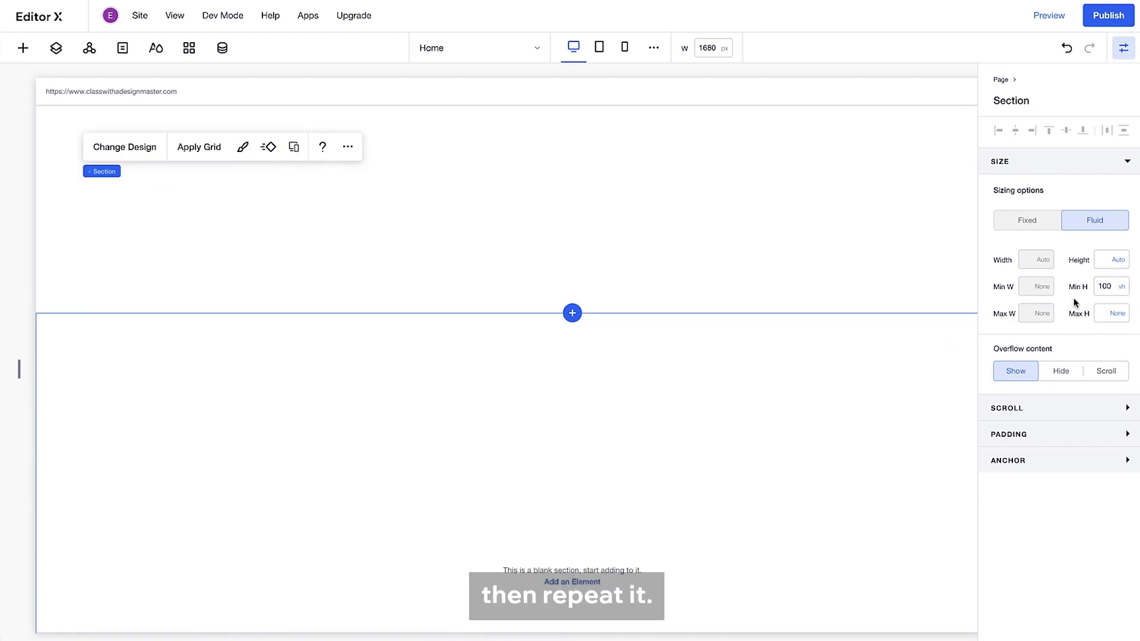
scroll(664, 550, "down", 3)
left_click(542, 601)
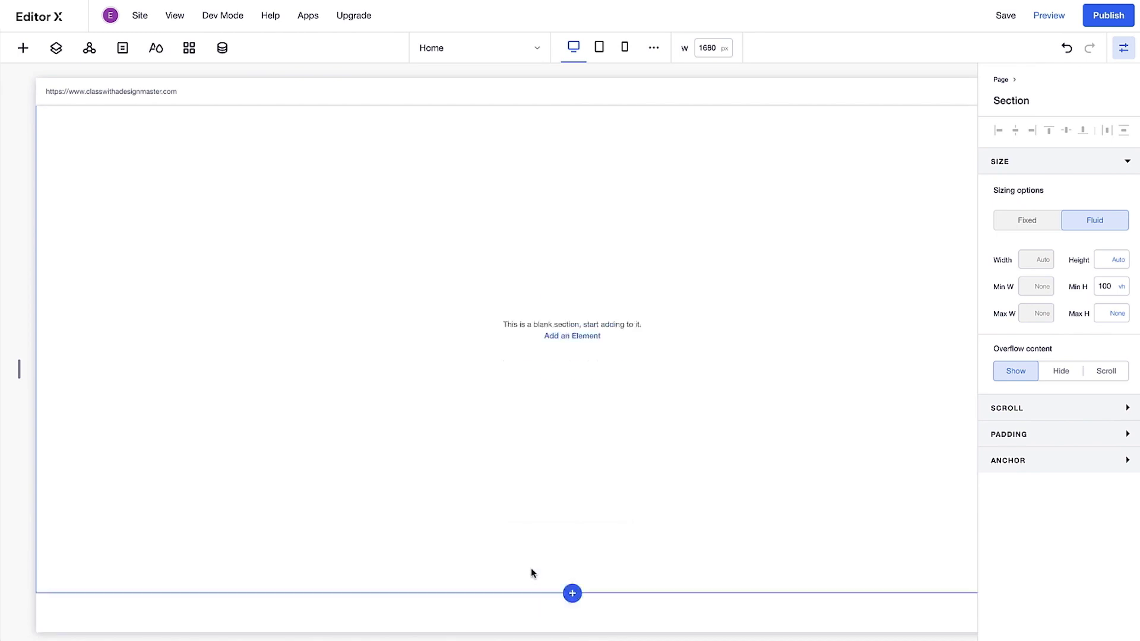
left_click(1099, 289)
type("100vh")
key("Return")
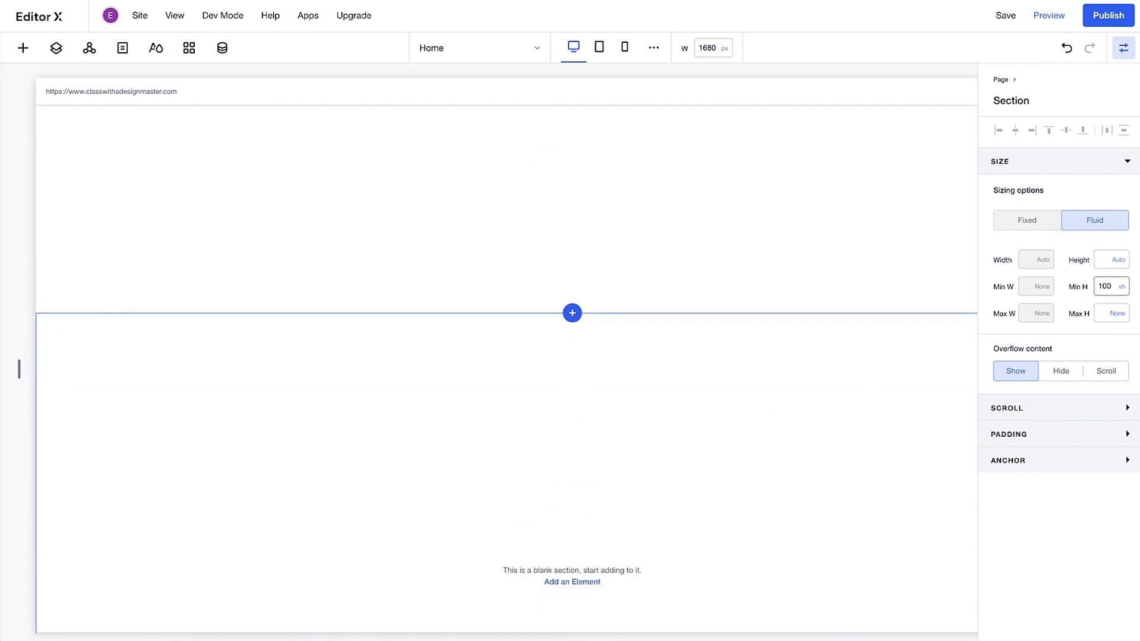
left_click(1123, 55)
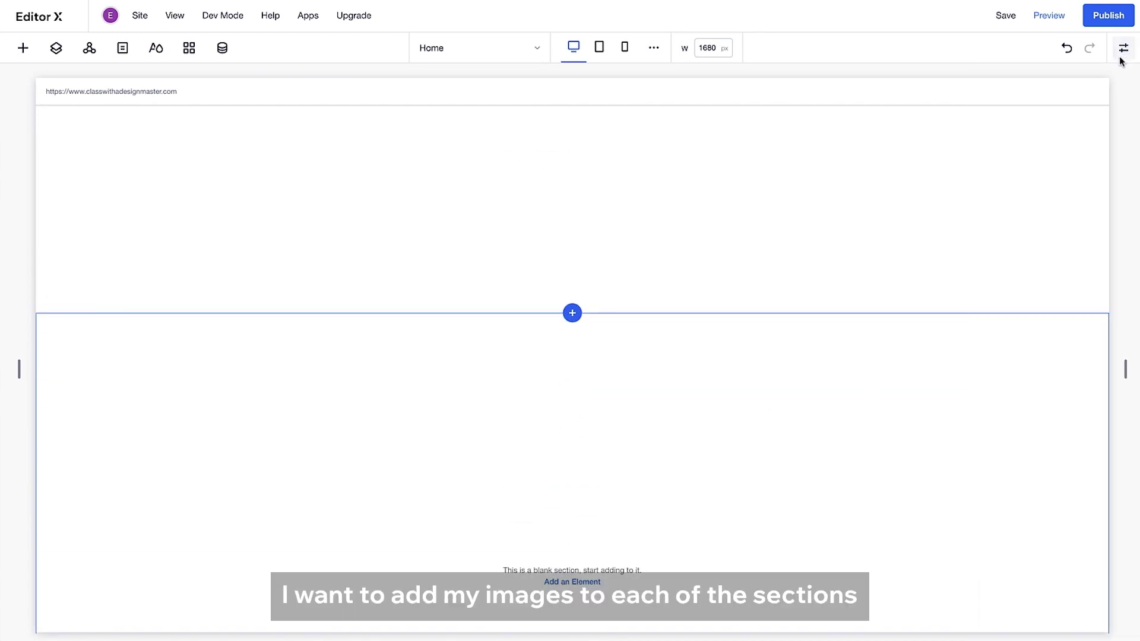
Drag the first TheFuture image into the top section, stretch it, and set Scroll Behavior to Reveal
scroll(860, 242, "down", 4)
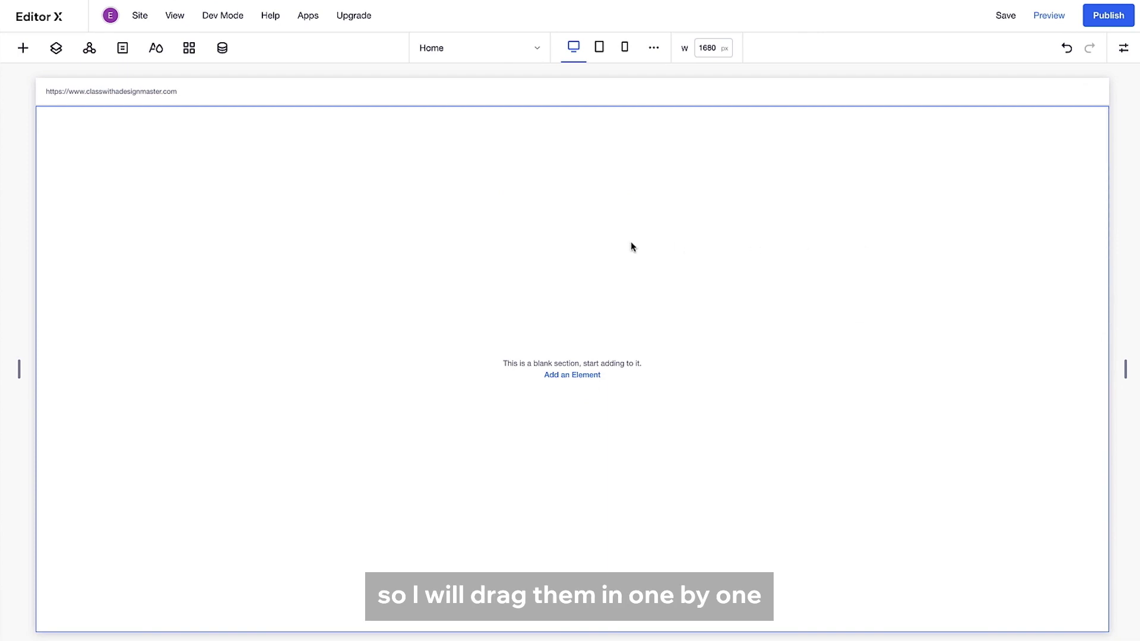
left_click(24, 50)
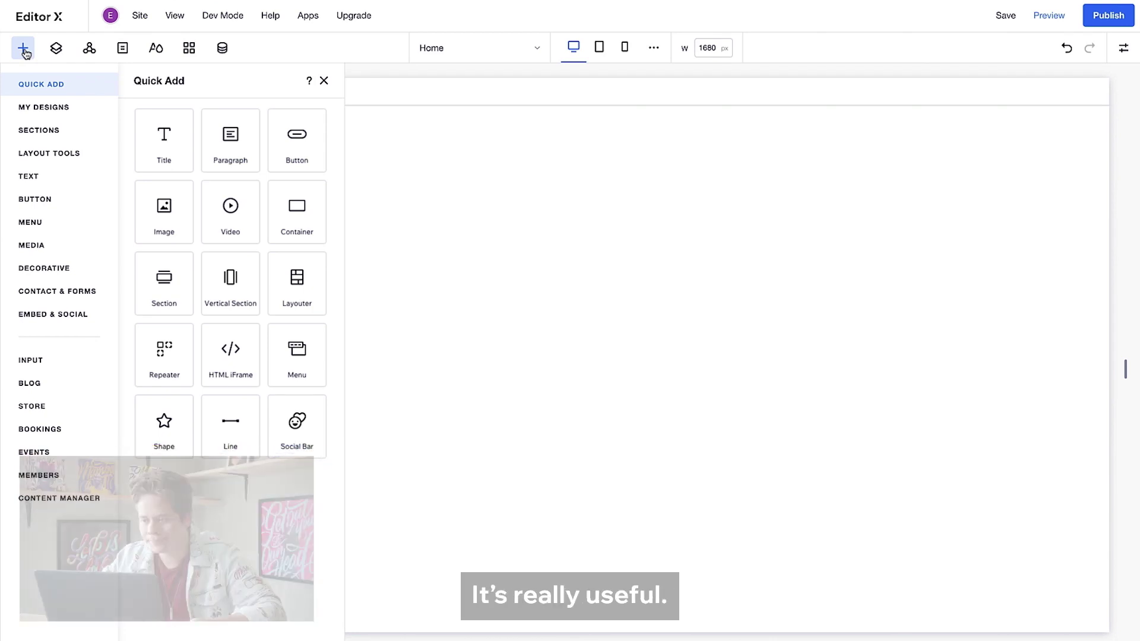
mouse_move(4, 253)
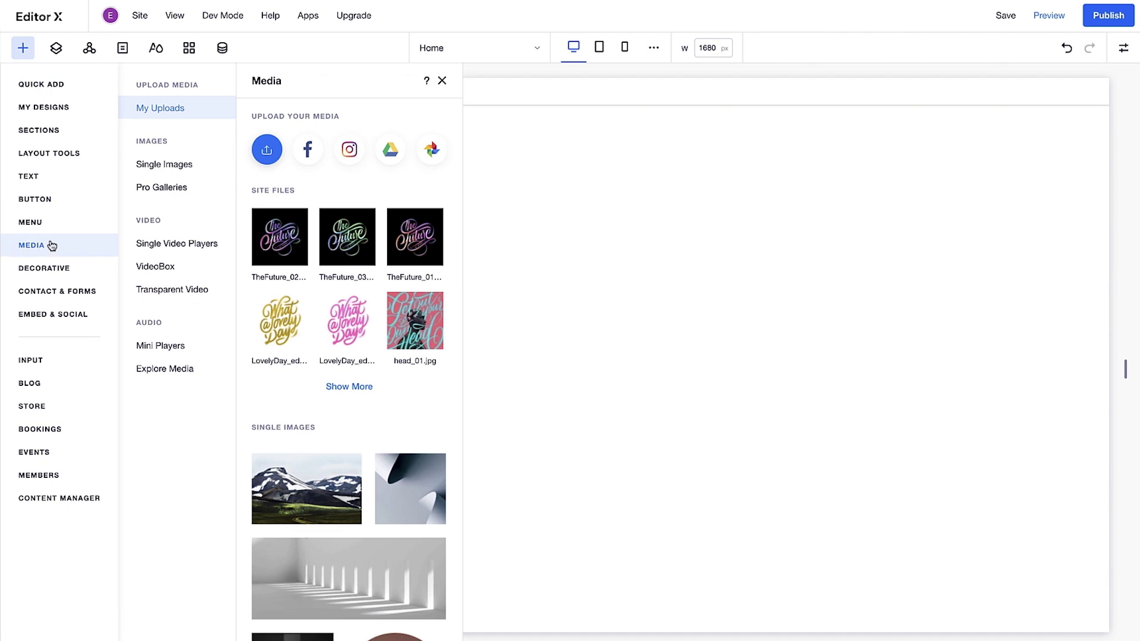
left_click_drag(280, 237, 579, 327)
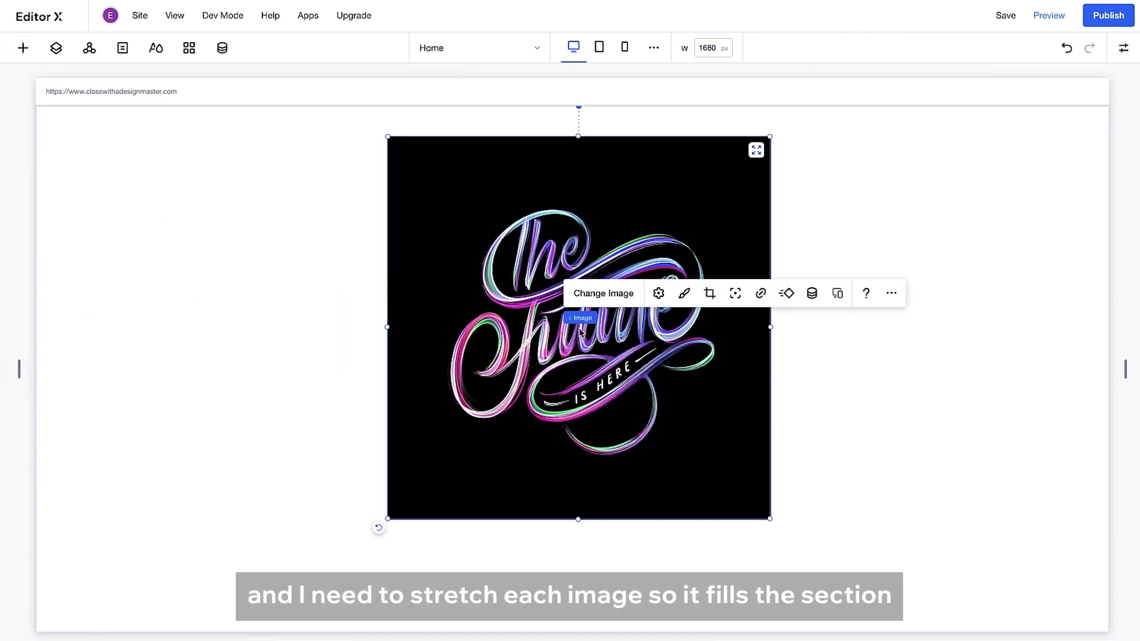
left_click(756, 152)
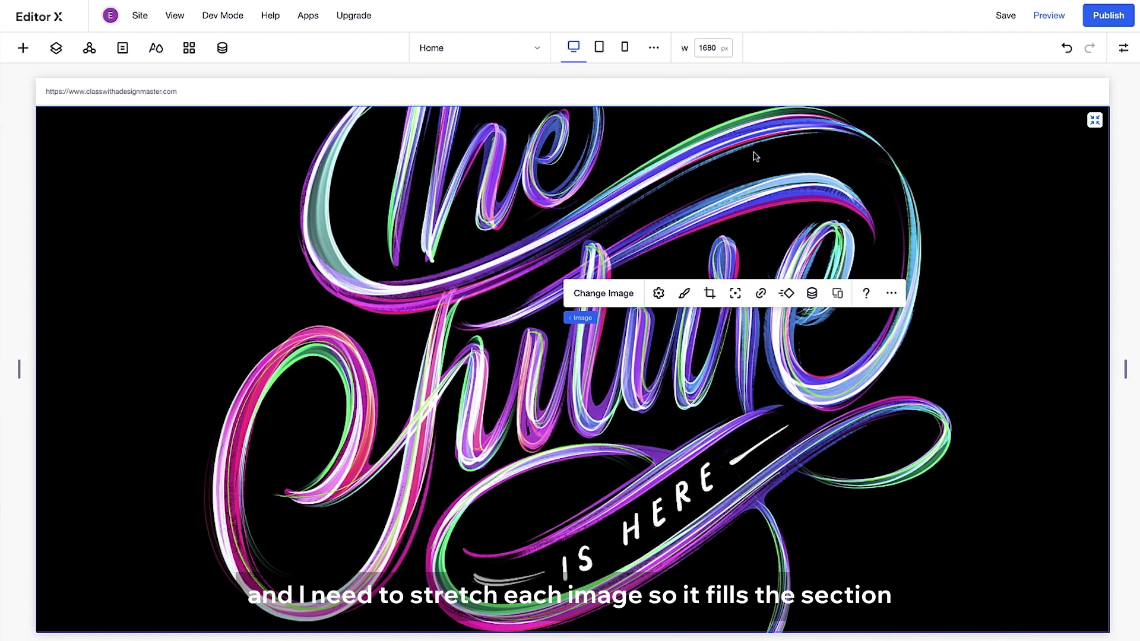
left_click(657, 294)
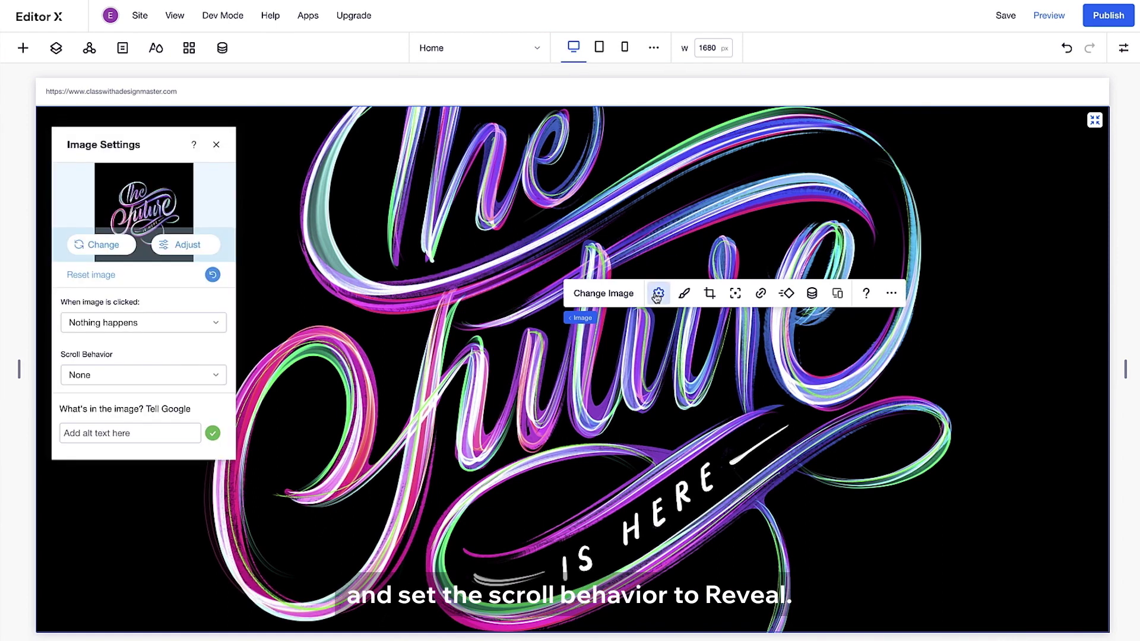
left_click(210, 375)
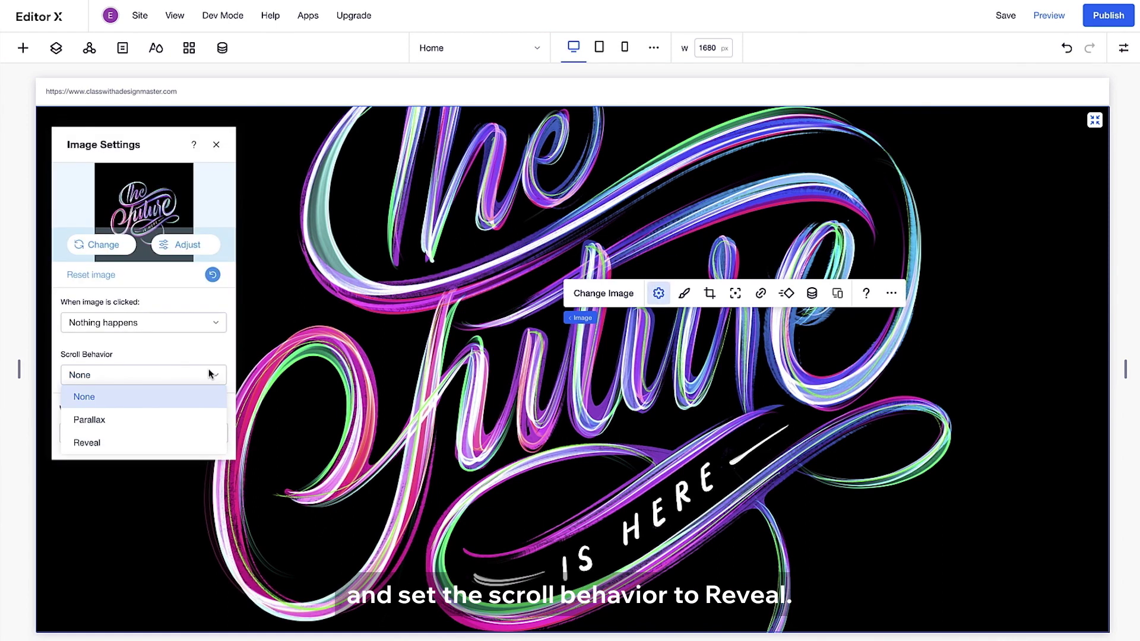
left_click(160, 448)
left_click(214, 145)
Add the second The Future image to the next section, stretched, with Reveal scroll behaviour
scroll(211, 145, "down", 10)
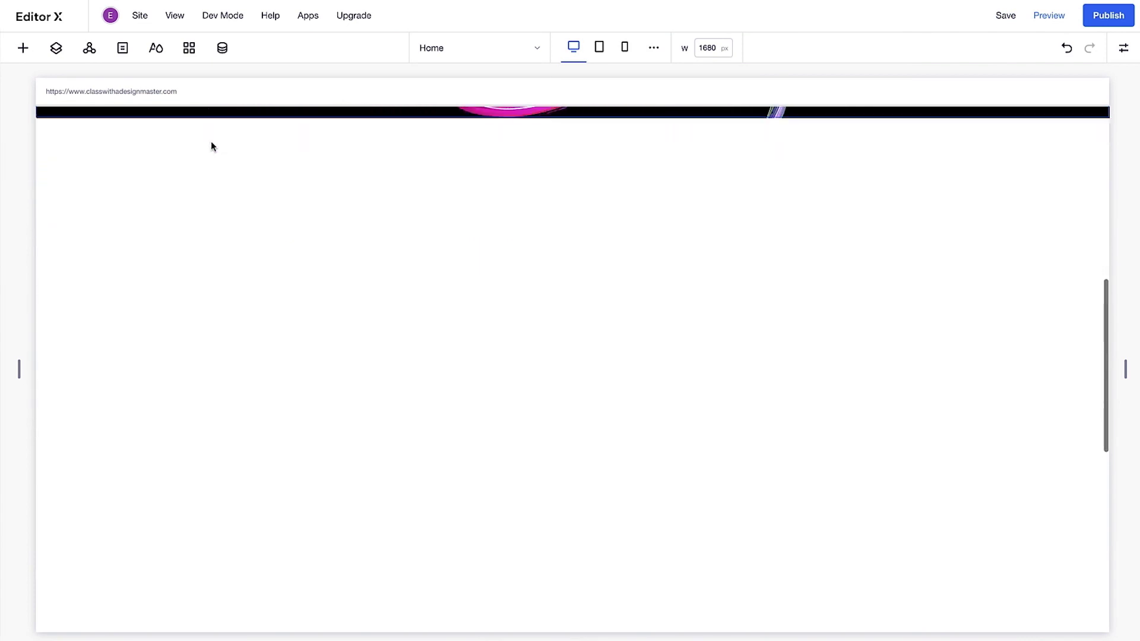
left_click(22, 53)
left_click_drag(349, 241, 583, 365)
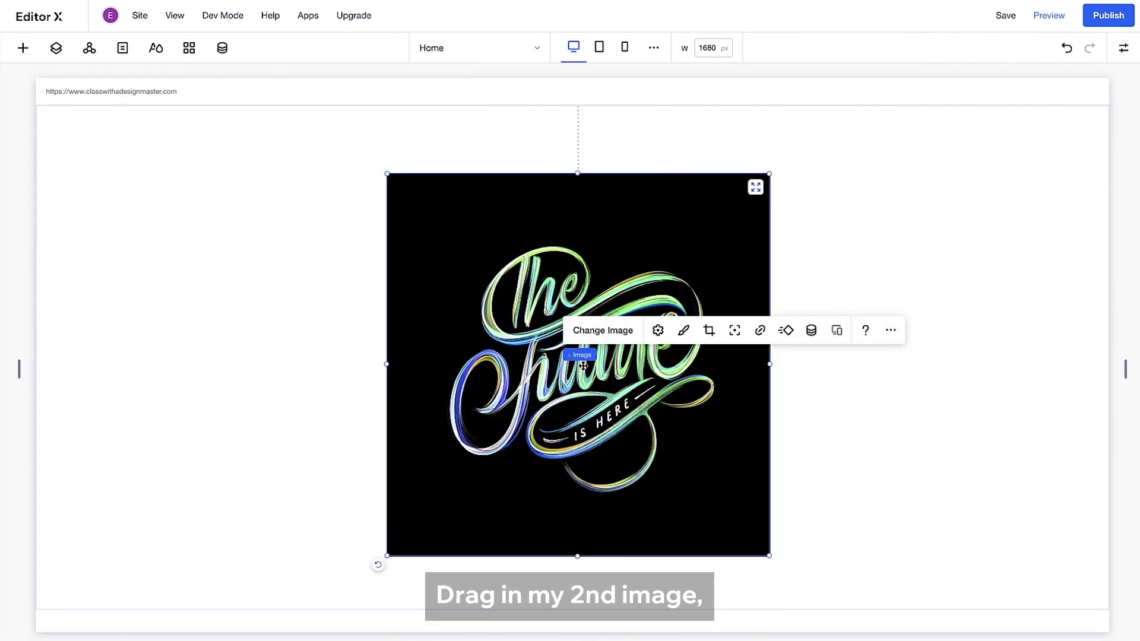
left_click(759, 187)
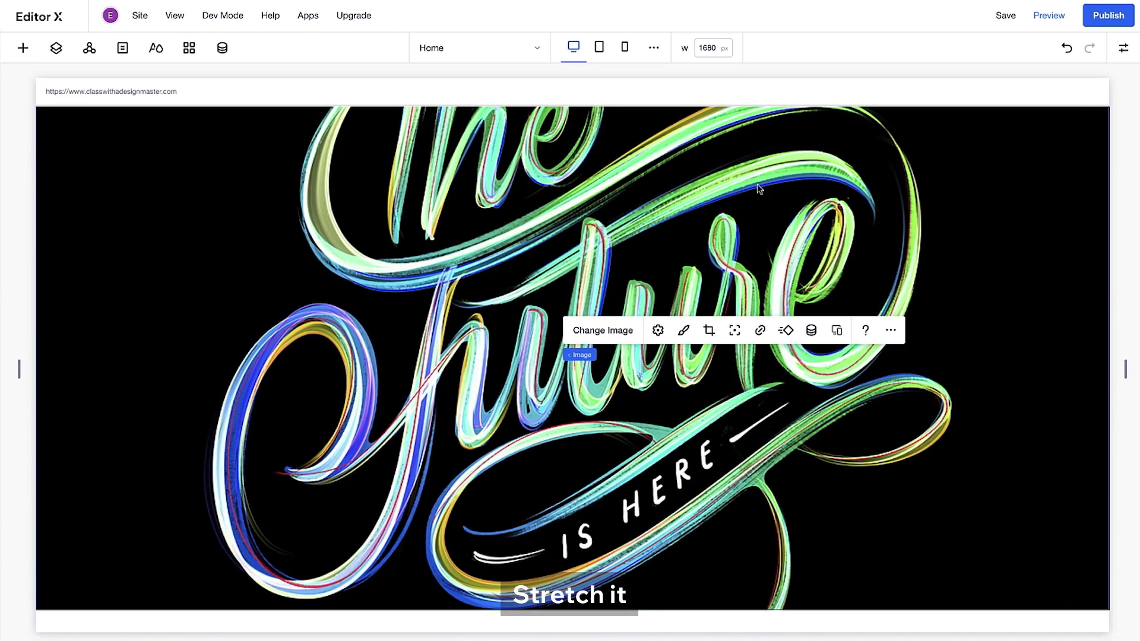
left_click(654, 335)
left_click(190, 374)
left_click(156, 444)
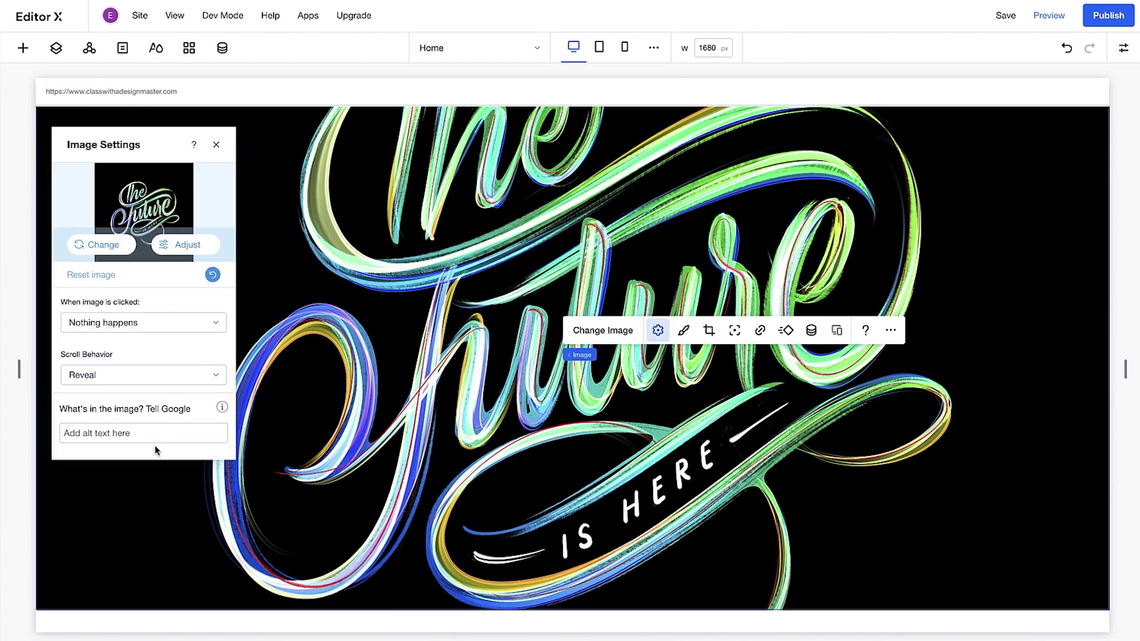
left_click(217, 145)
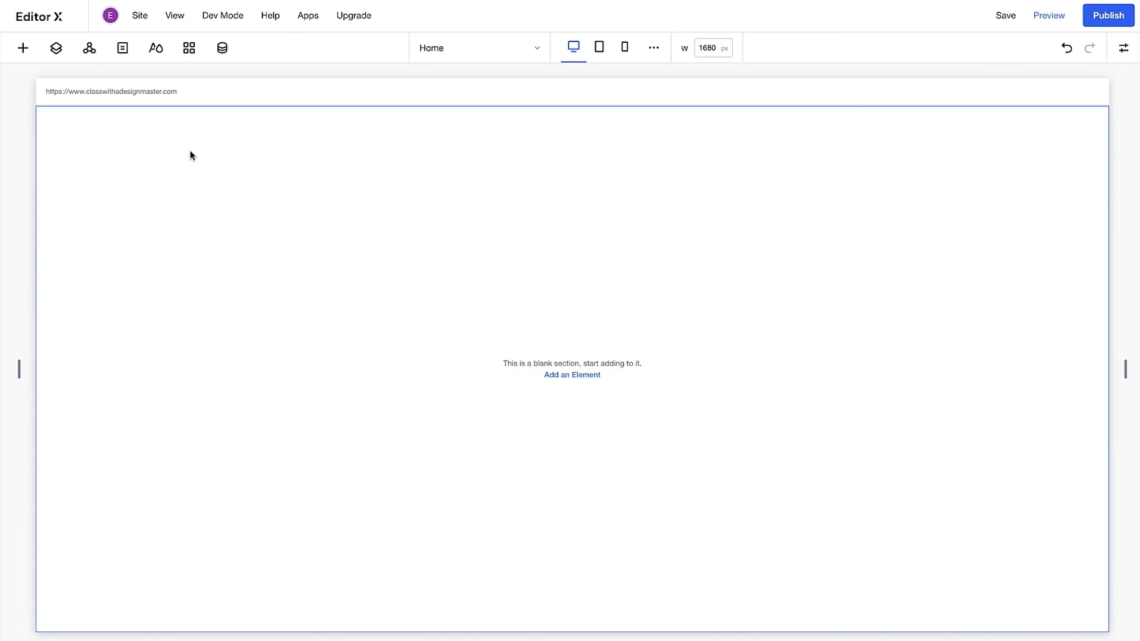
Add the third stretched The Future image with a scroll effect, then preview and return to editing
left_click(23, 47)
left_click(414, 251)
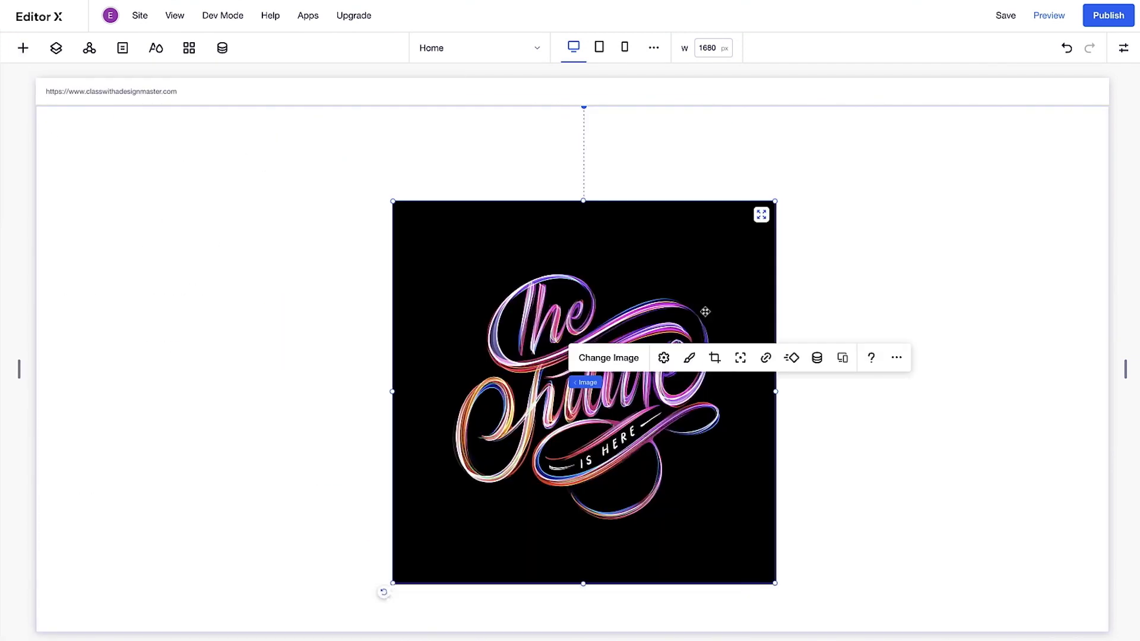
left_click(758, 212)
left_click(664, 357)
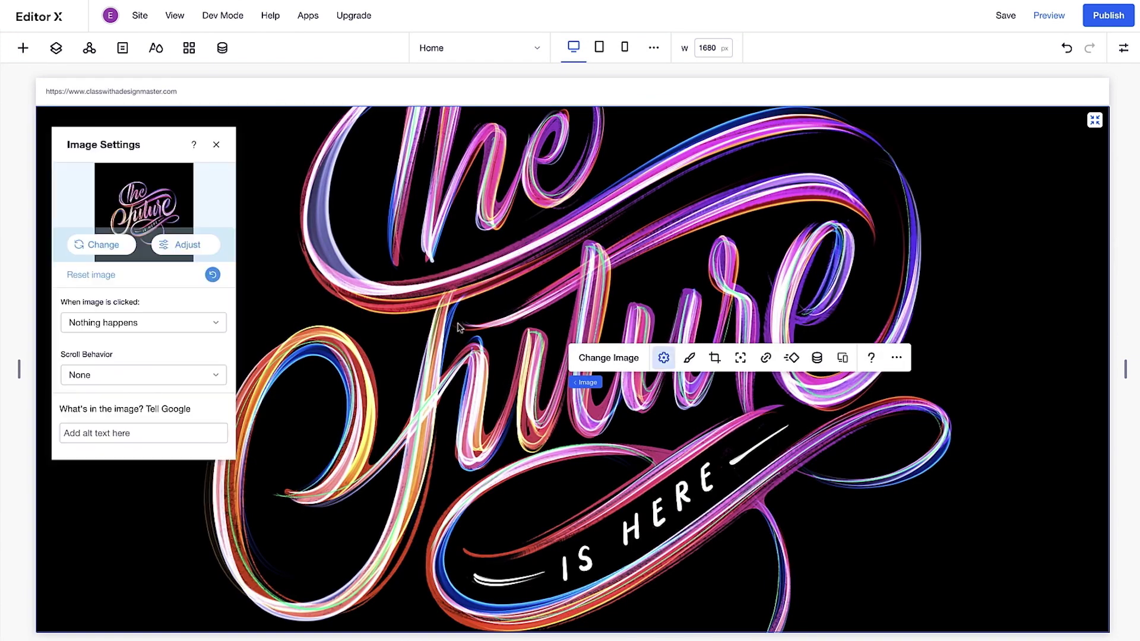
left_click(227, 375)
left_click(199, 416)
left_click(217, 145)
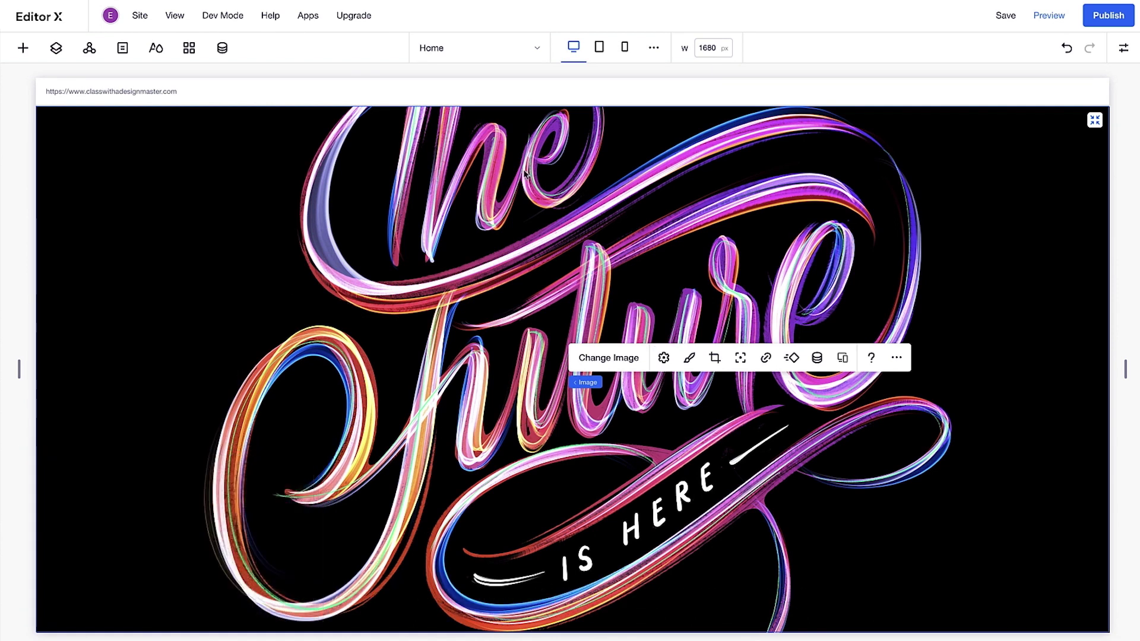
left_click(1034, 16)
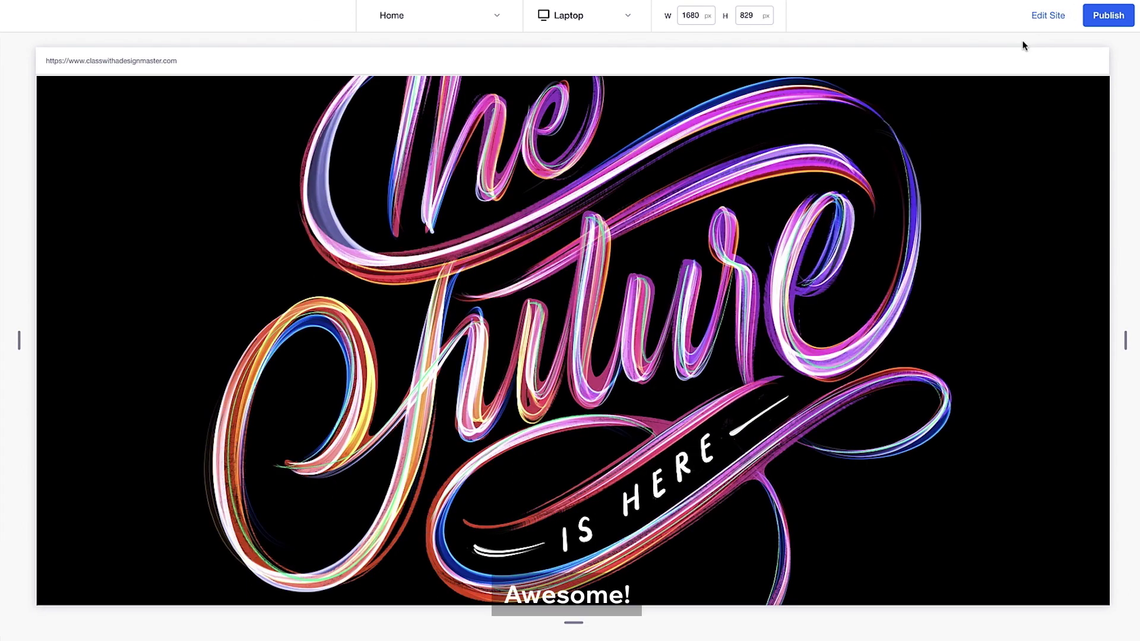
left_click(1045, 18)
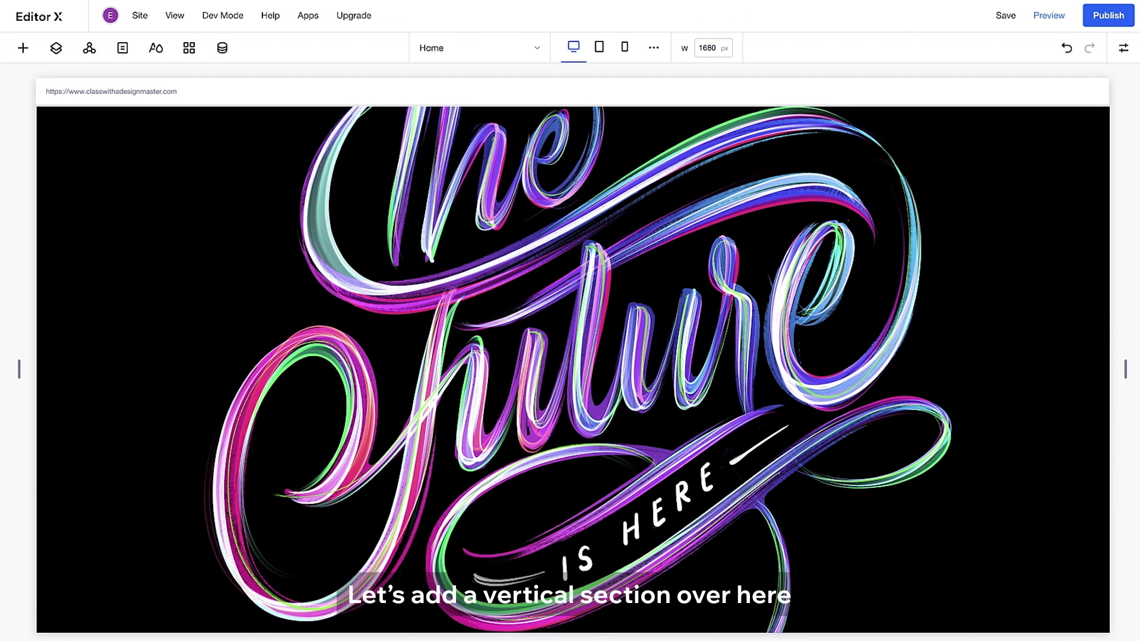
Add a blank vertical section to the right of the hero and widen it to about 404 px
mouse_move(1130, 235)
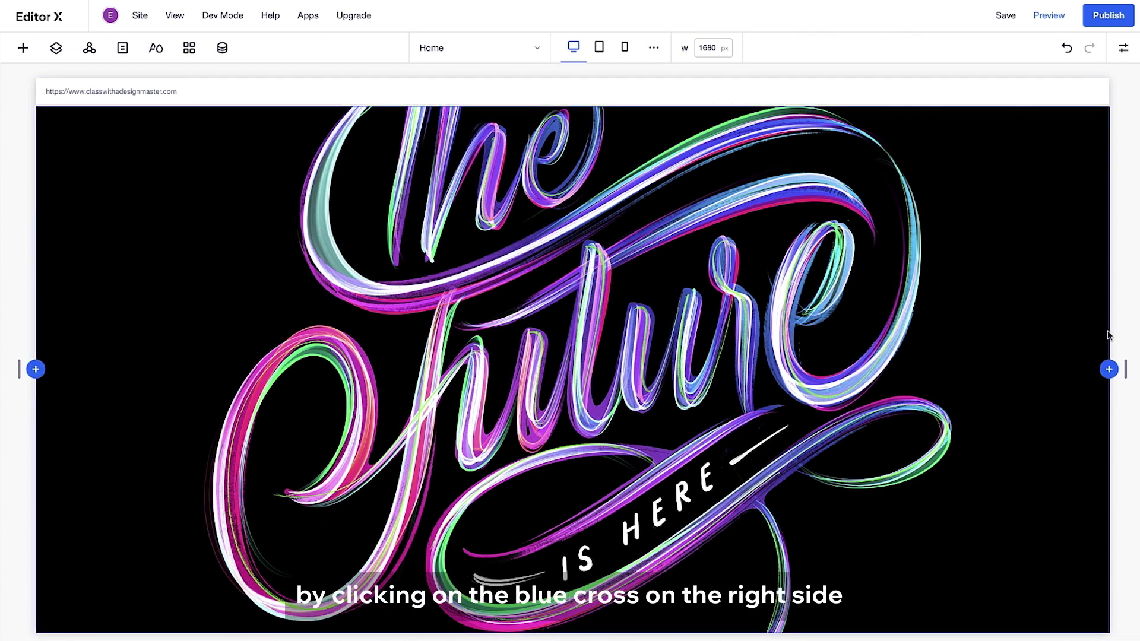
left_click(1108, 370)
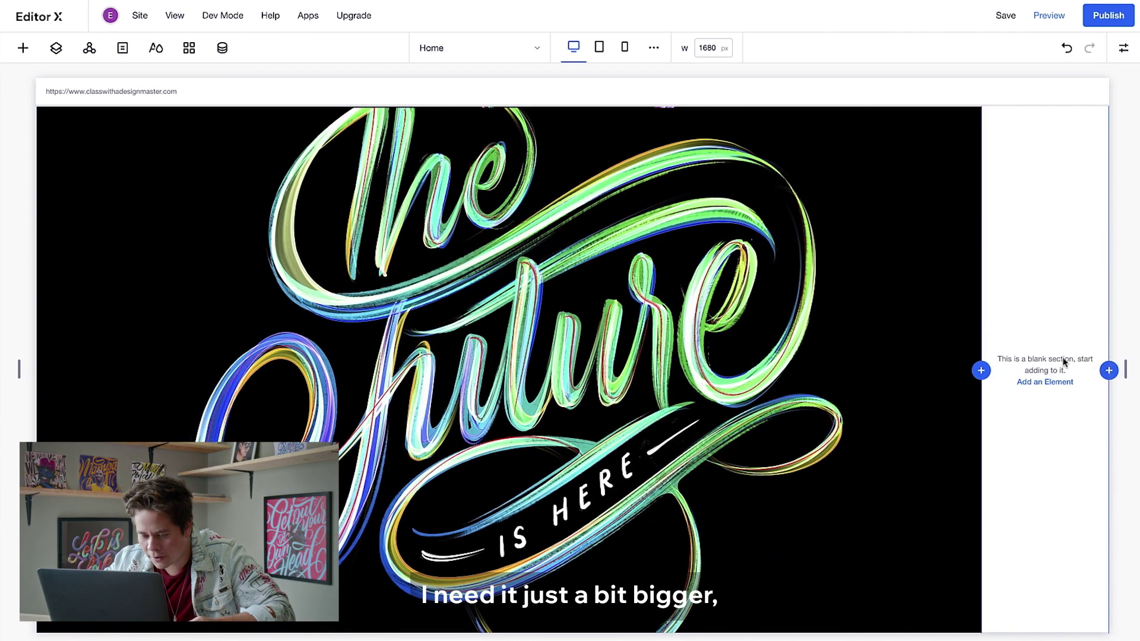
left_click_drag(982, 335, 763, 336)
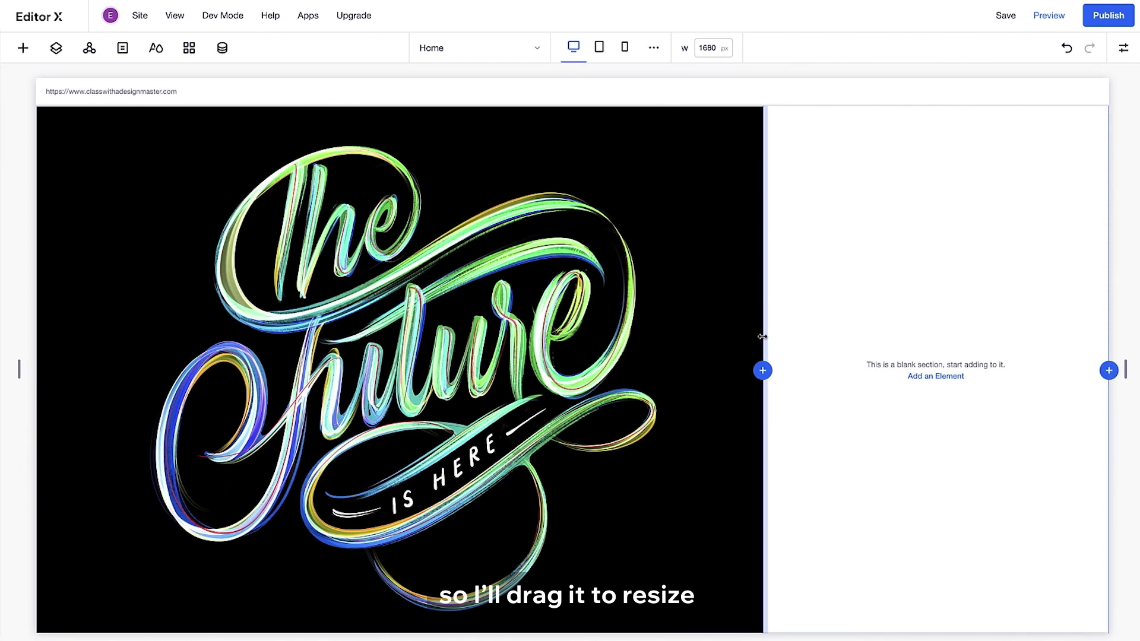
Drag a container box from Layout Tools into the side section and stretch it to fill it
left_click(24, 48)
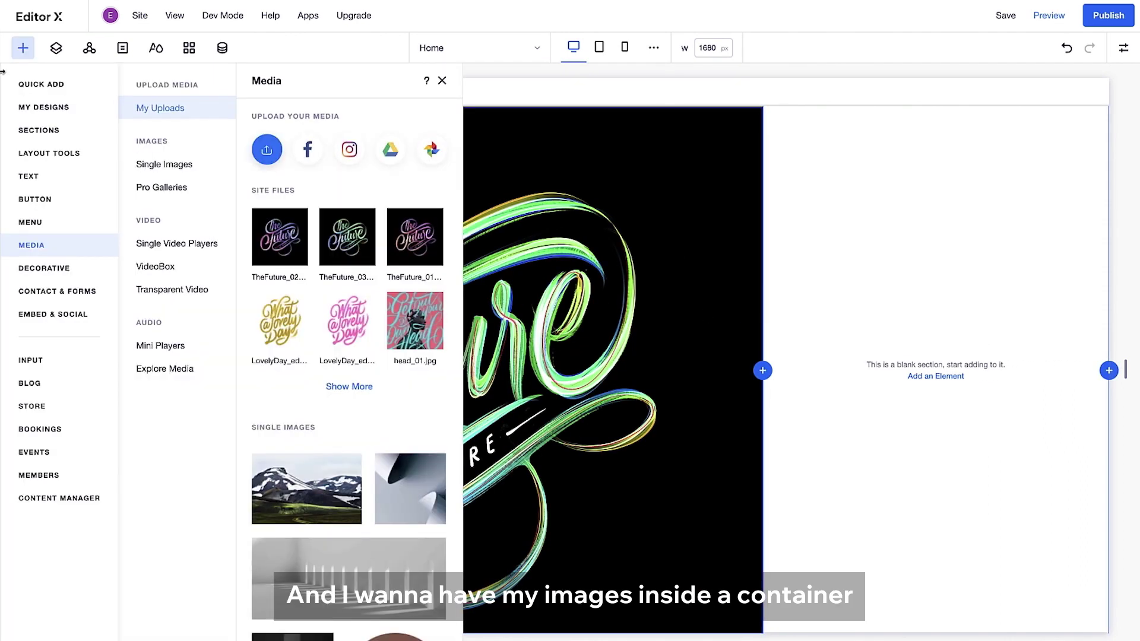
left_click(6, 158)
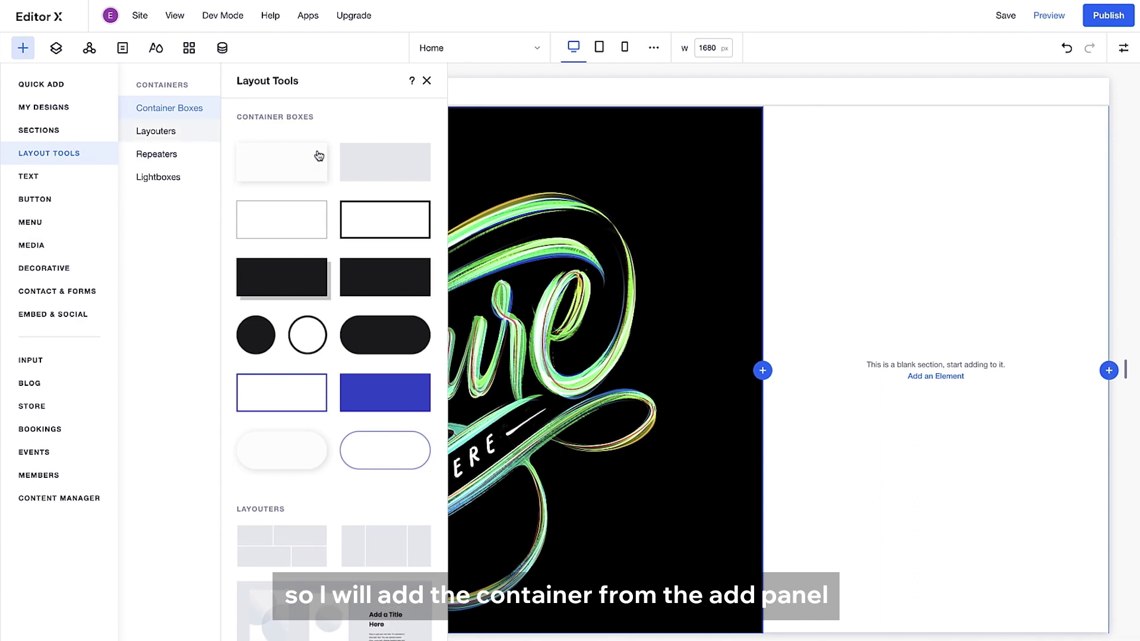
left_click_drag(319, 156, 797, 265)
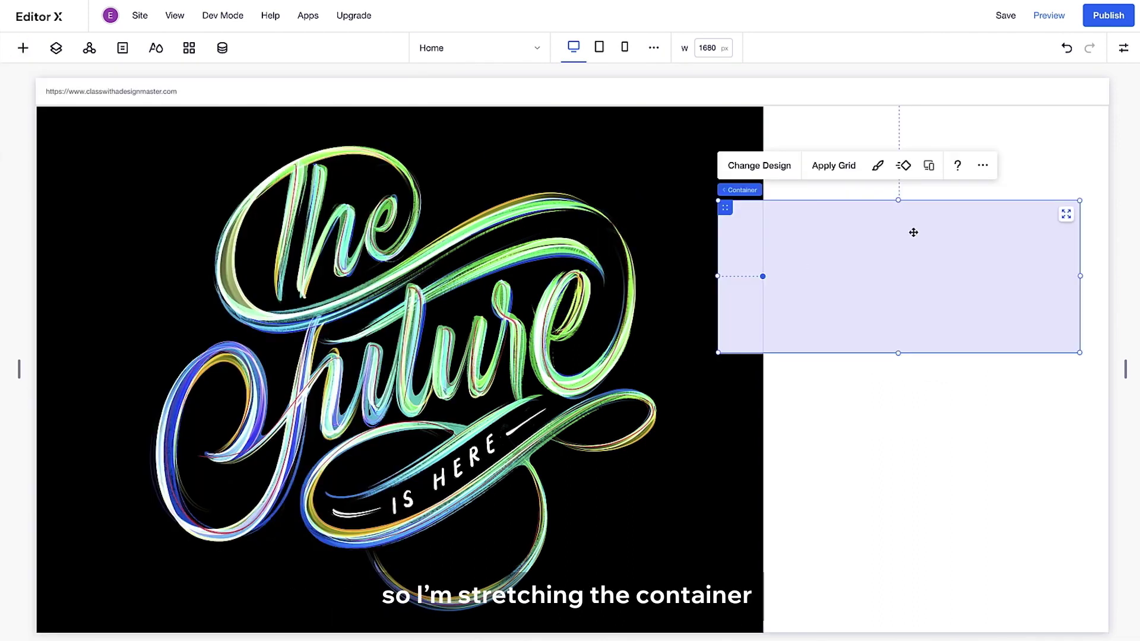
left_click(1067, 216)
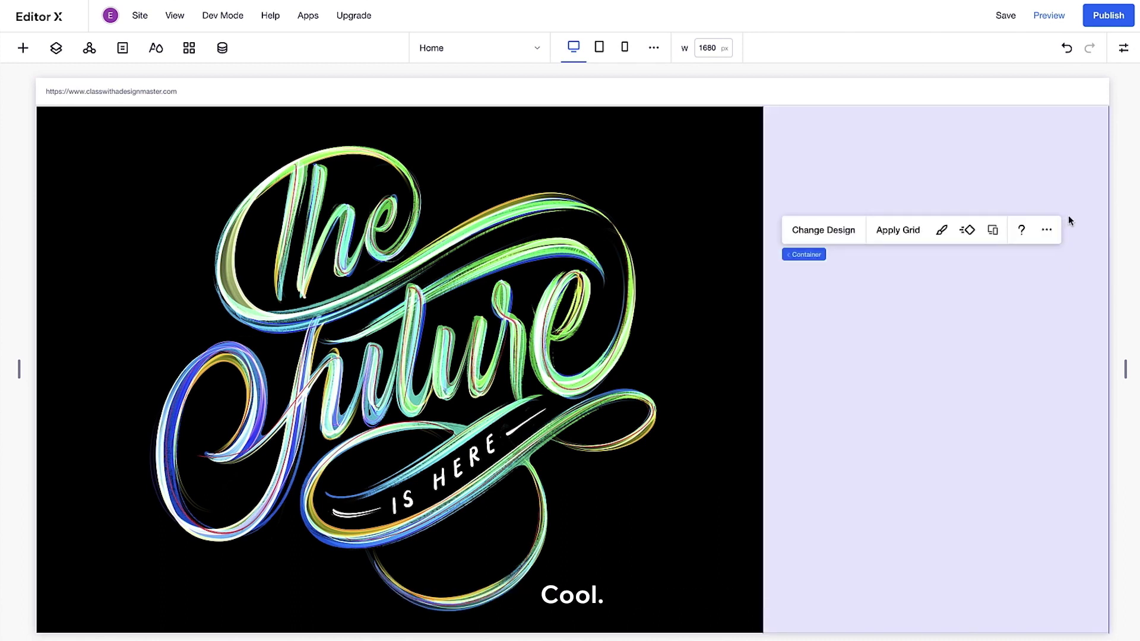
left_click(942, 230)
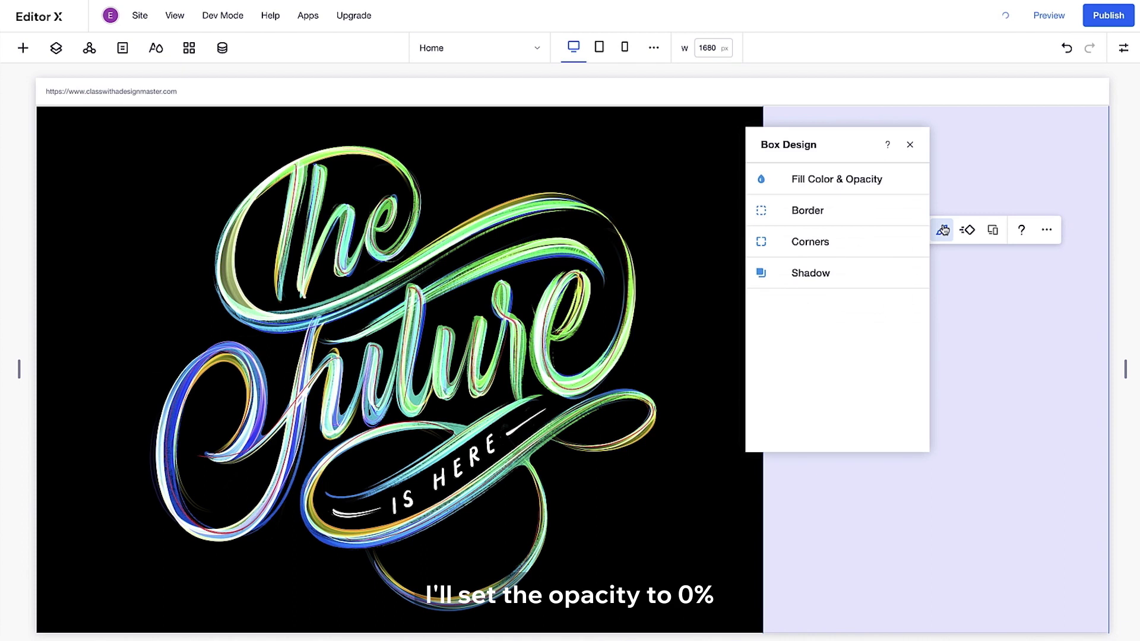
Set the side container's fill opacity to 0 so it is fully transparent
left_click(884, 181)
left_click_drag(871, 237, 803, 244)
left_click(910, 145)
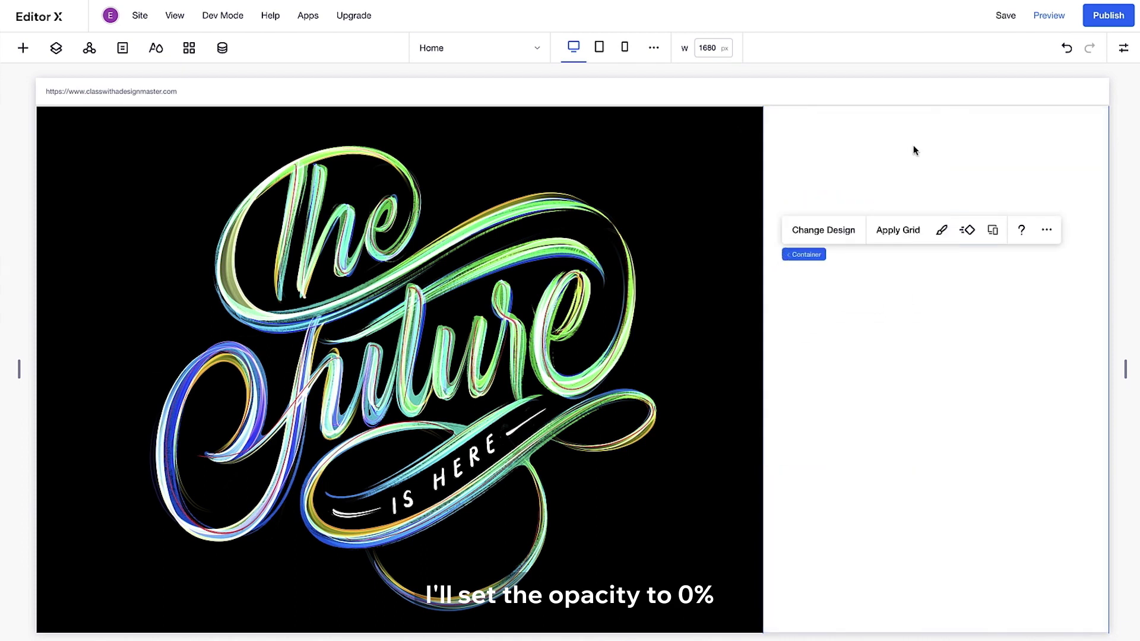
Apply the 1x4 four-row grid layout to the container
left_click(898, 231)
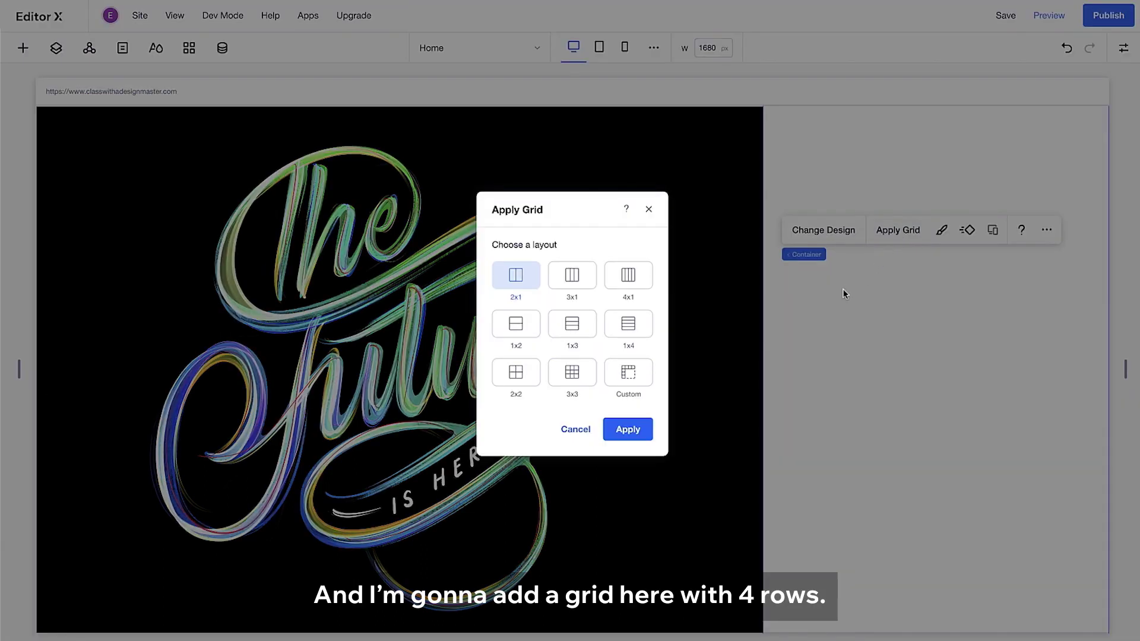
left_click(631, 324)
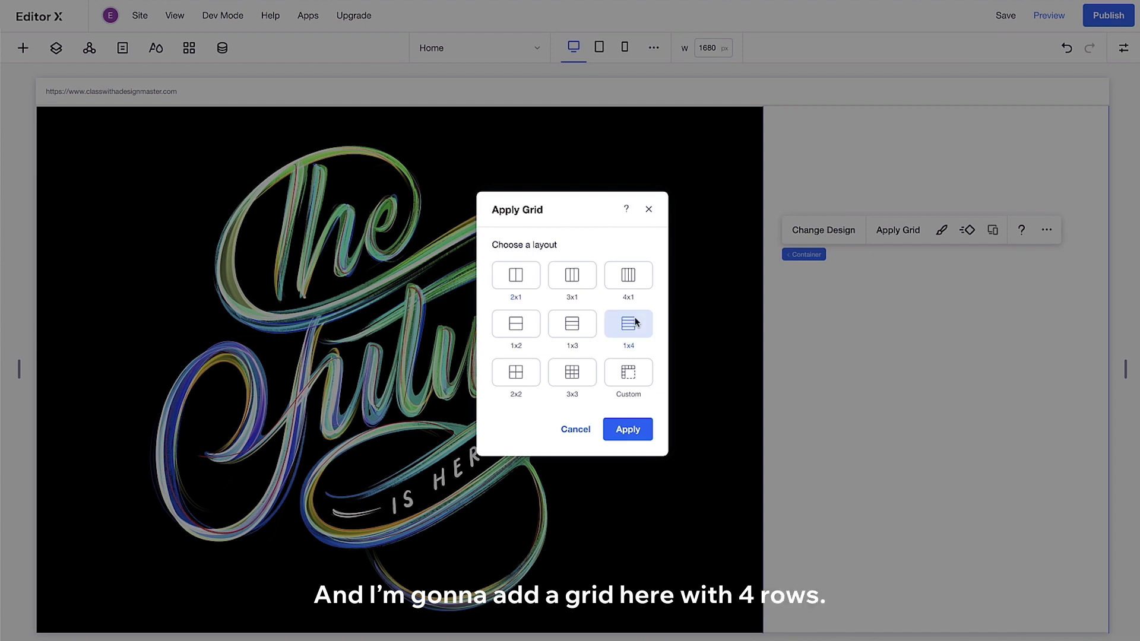
left_click(629, 428)
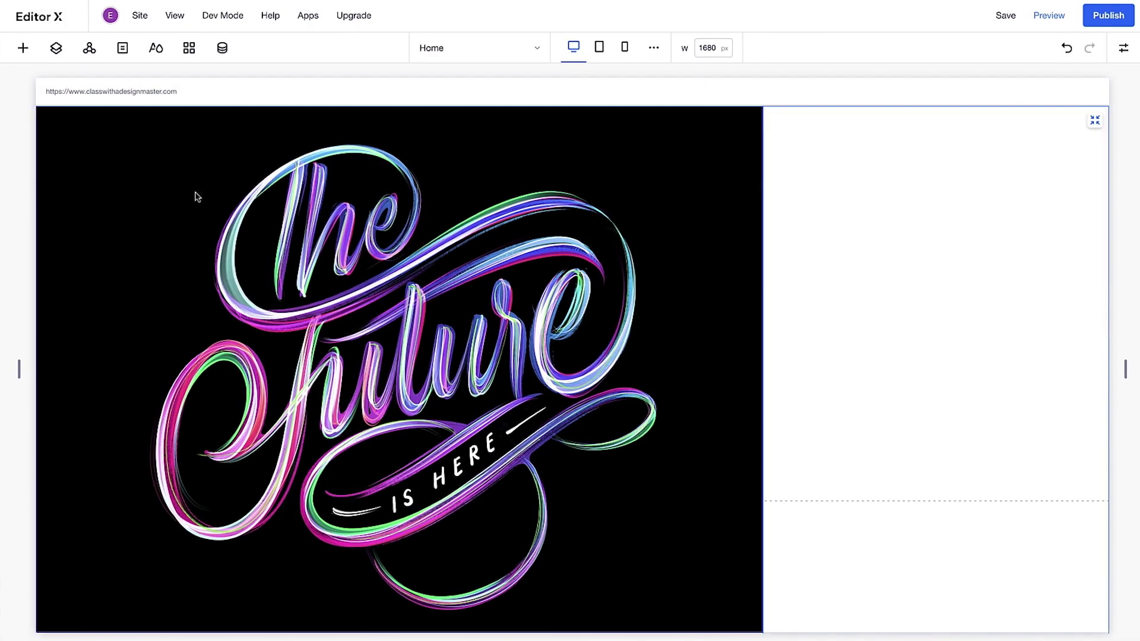
key("ctrl+z")
Drag head_01.jpg from Media into the top grid cell and stretch it to fill the row
left_click(20, 52)
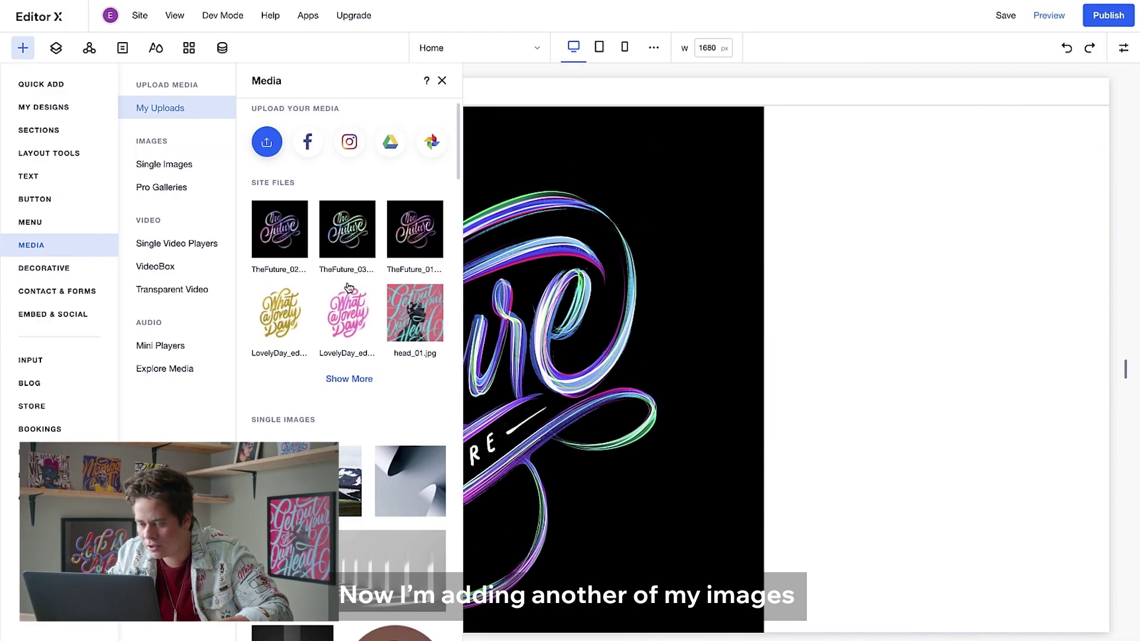
left_click_drag(415, 313, 878, 302)
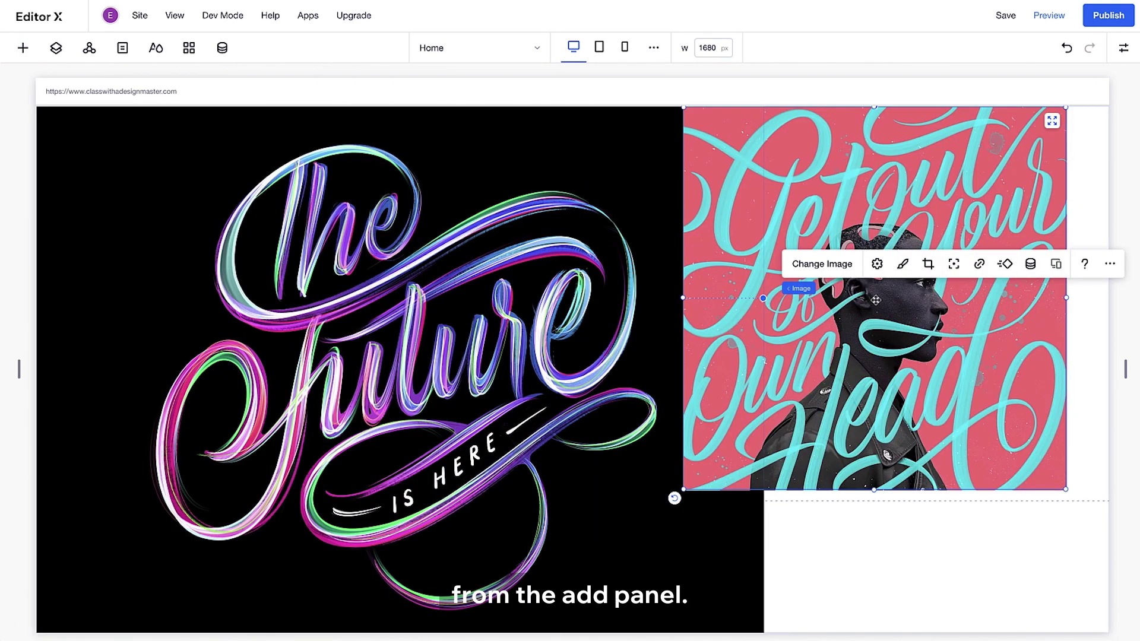
left_click(1051, 122)
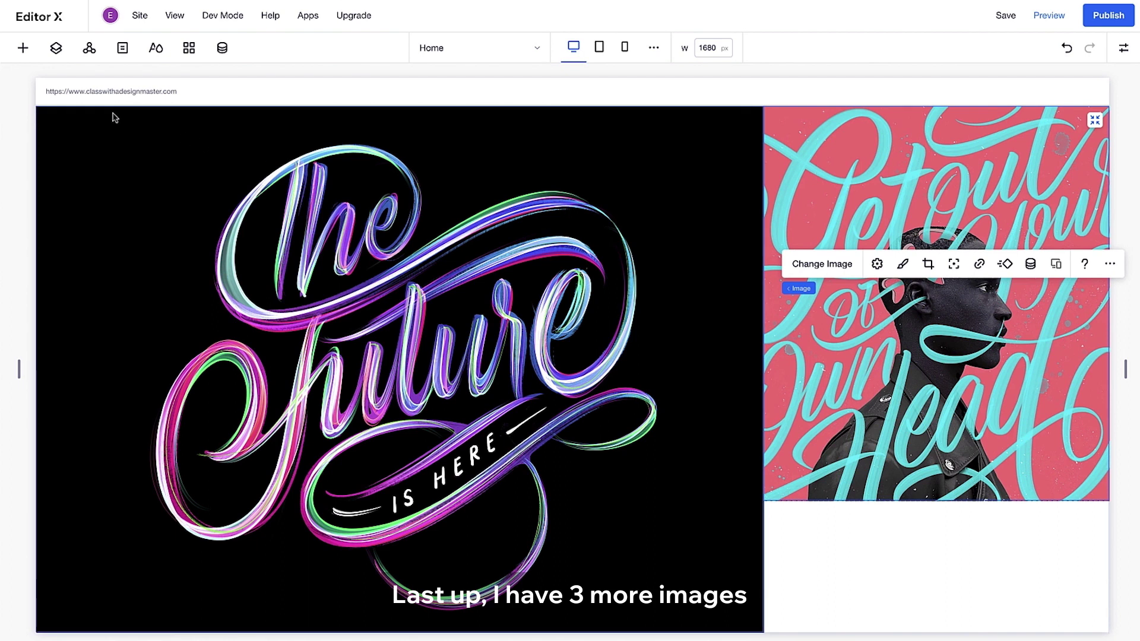
Add the gold show_6.jpg image into the grid's second row, stretched to fill it
left_click(23, 51)
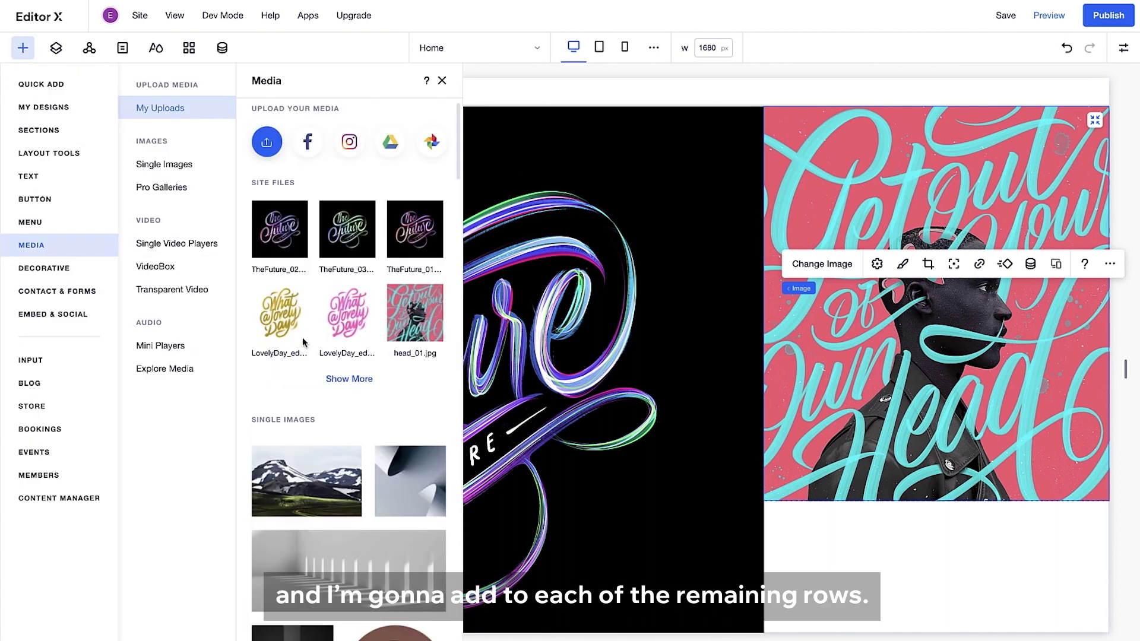
left_click(344, 383)
left_click(475, 347)
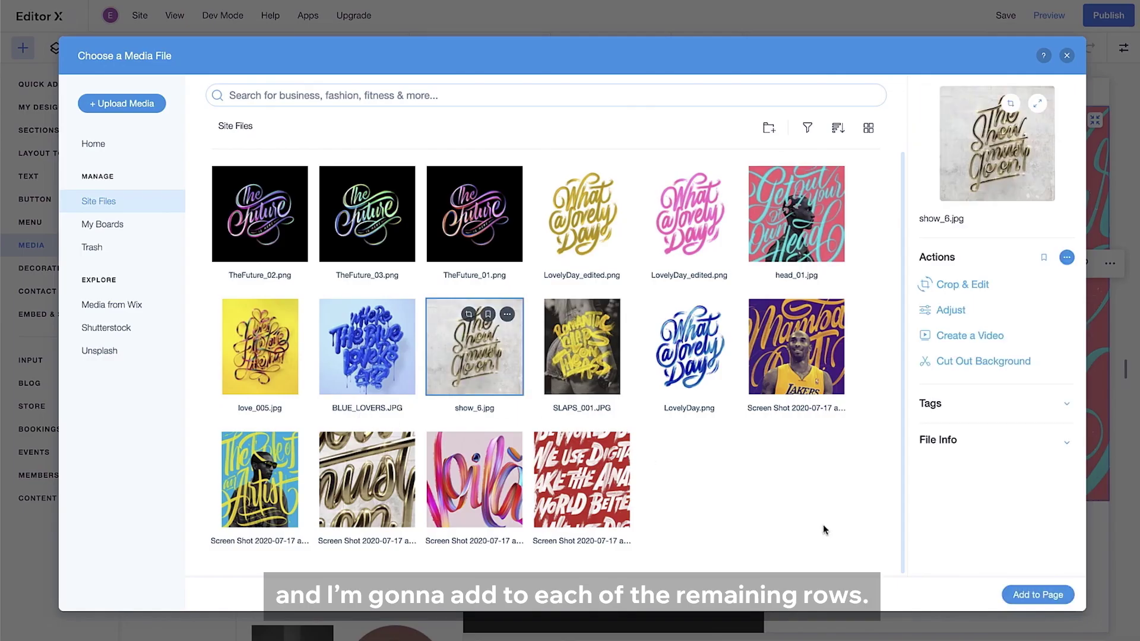
left_click(1039, 595)
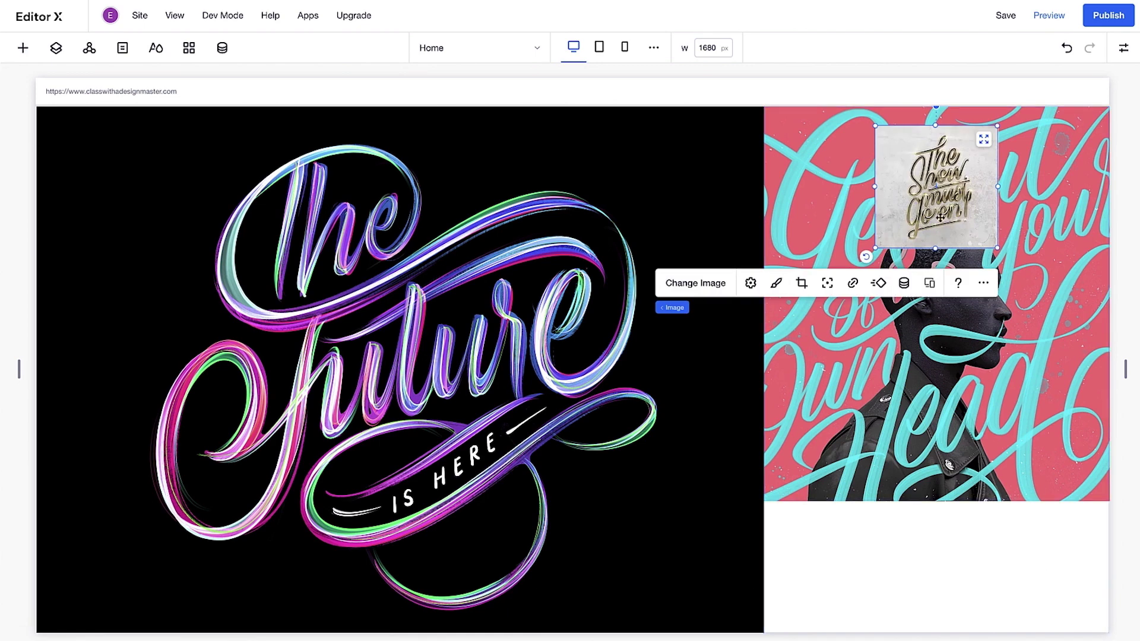
left_click_drag(940, 217, 929, 609)
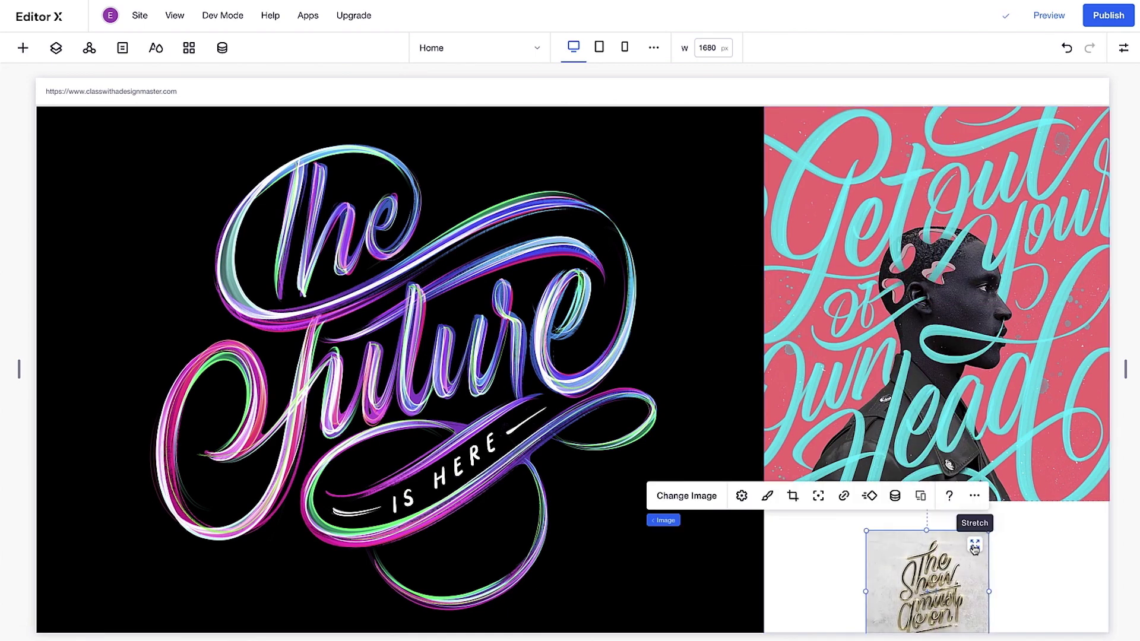
left_click(975, 546)
scroll(975, 547, "down", 15)
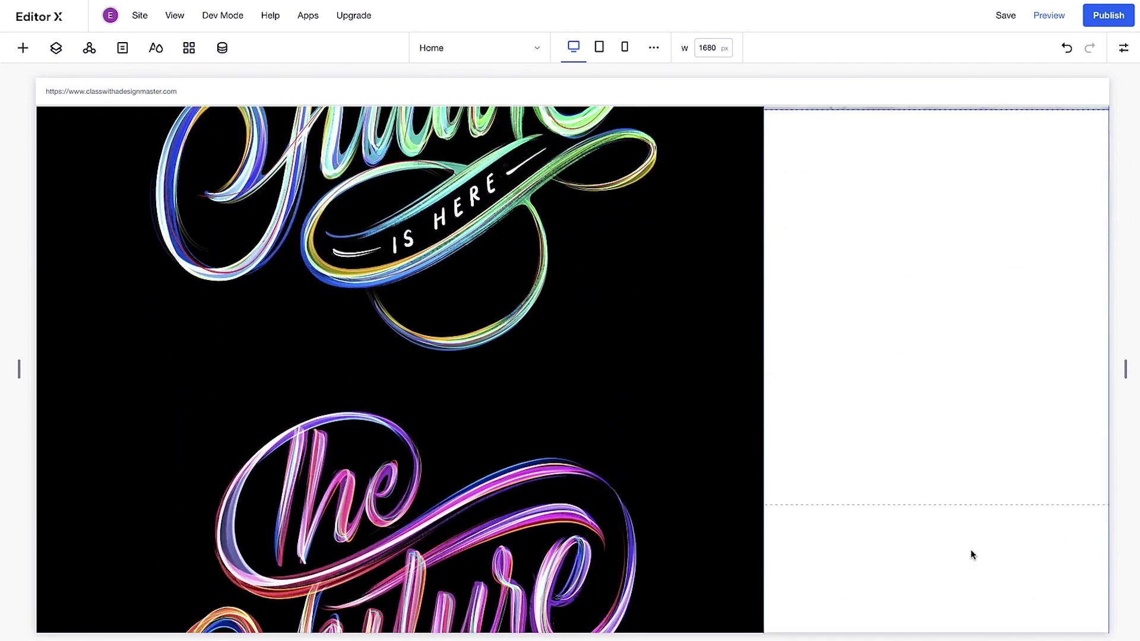
Add the red brush-lettering image and move it into the third row
left_click(23, 56)
left_click(349, 379)
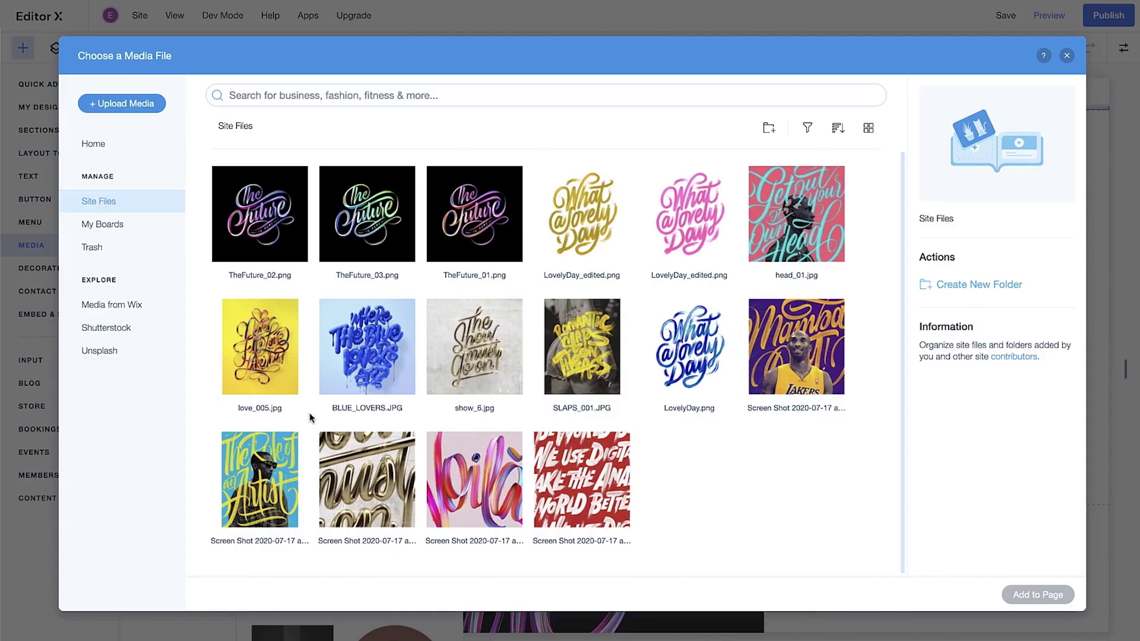
left_click(582, 478)
left_click(1038, 595)
left_click_drag(179, 285, 920, 306)
scroll(946, 384, "down", 5)
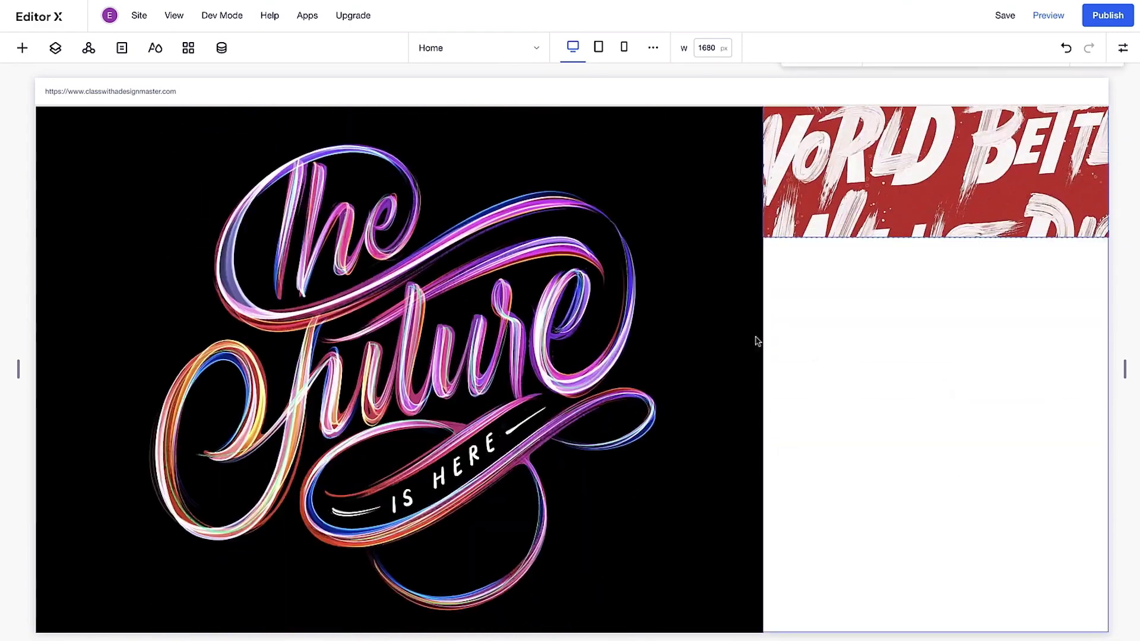
Add the yellow love_005.jpg image into the bottom row, stretched to fill it
left_click(23, 52)
left_click(349, 379)
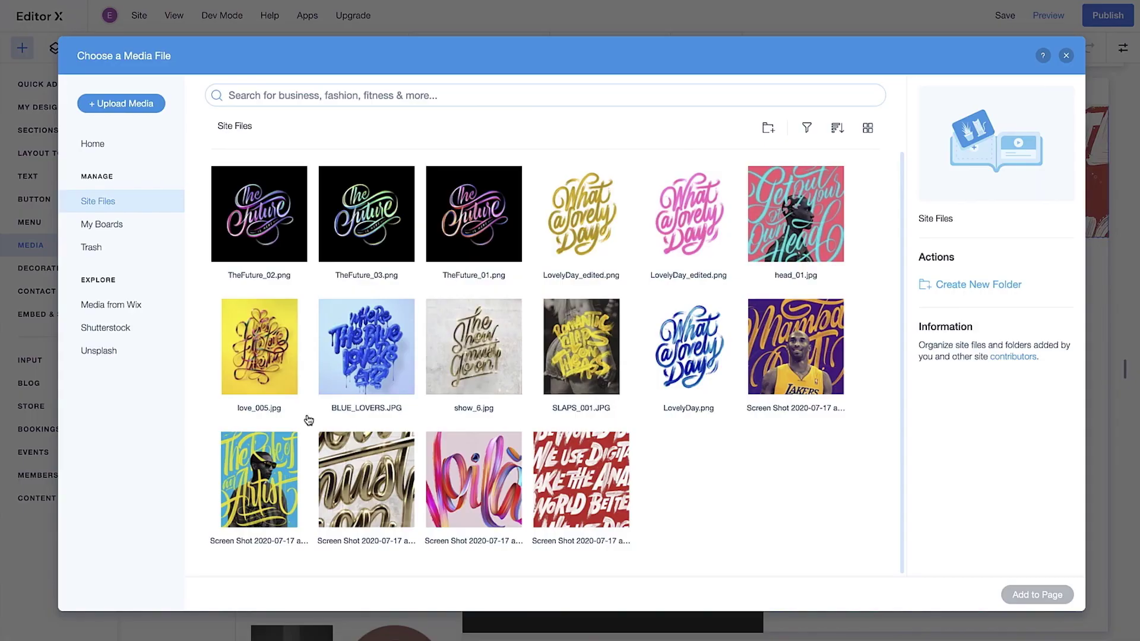
left_click(274, 368)
left_click(1021, 595)
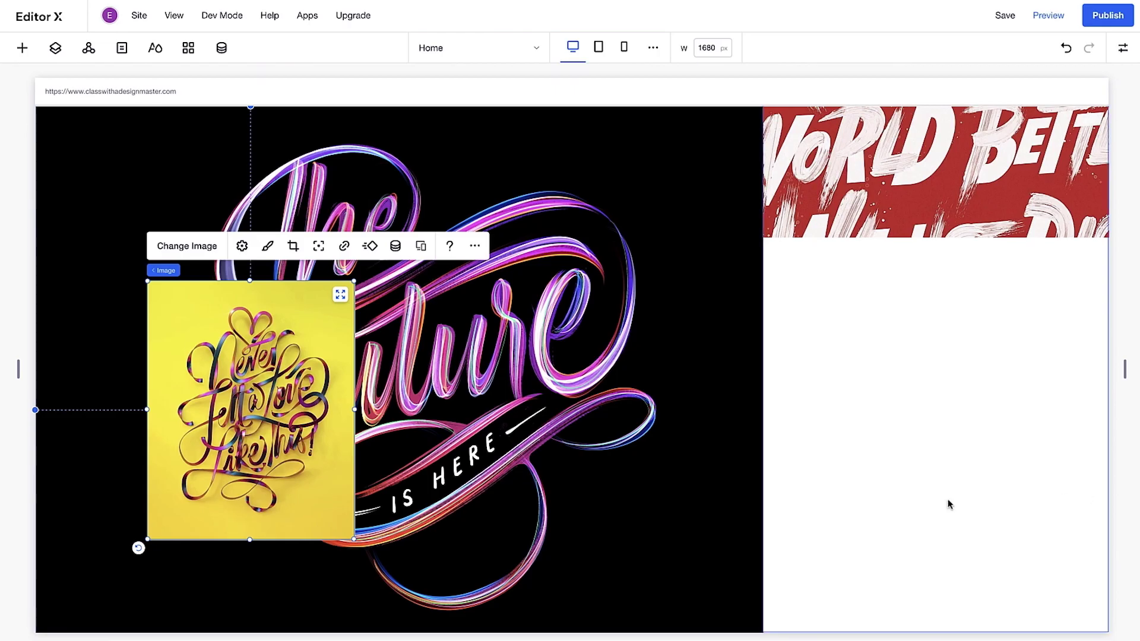
left_click_drag(270, 417, 918, 454)
left_click(989, 330)
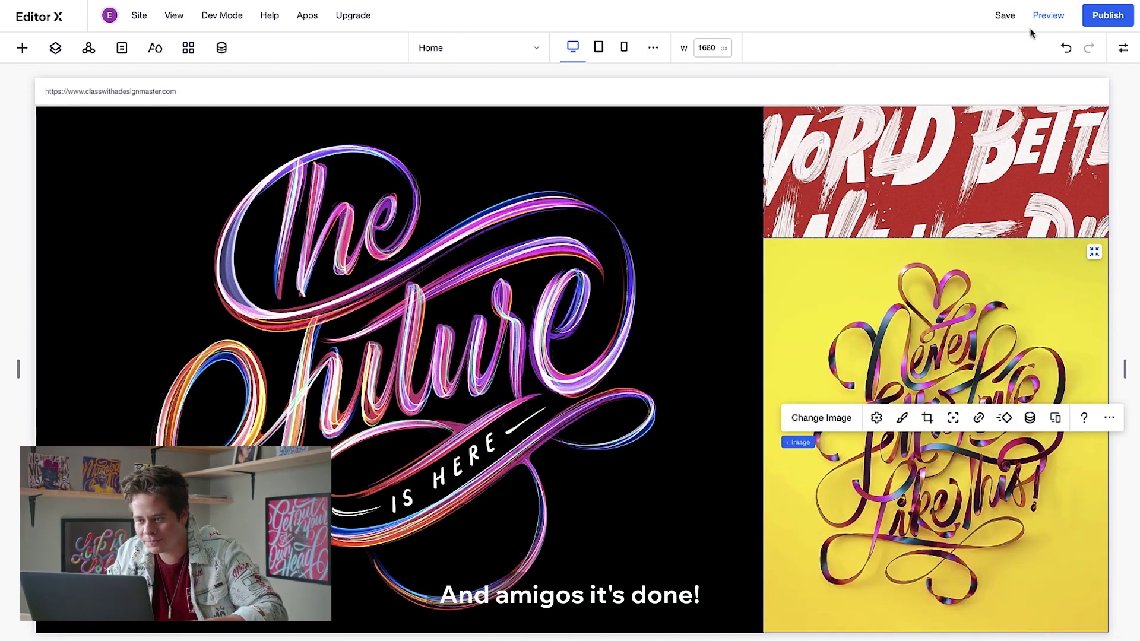
Preview the page and scroll down and up to watch the side grid images pass The Future artwork
left_click(1049, 15)
scroll(936, 339, "down", 3)
scroll(936, 341, "up", 10)
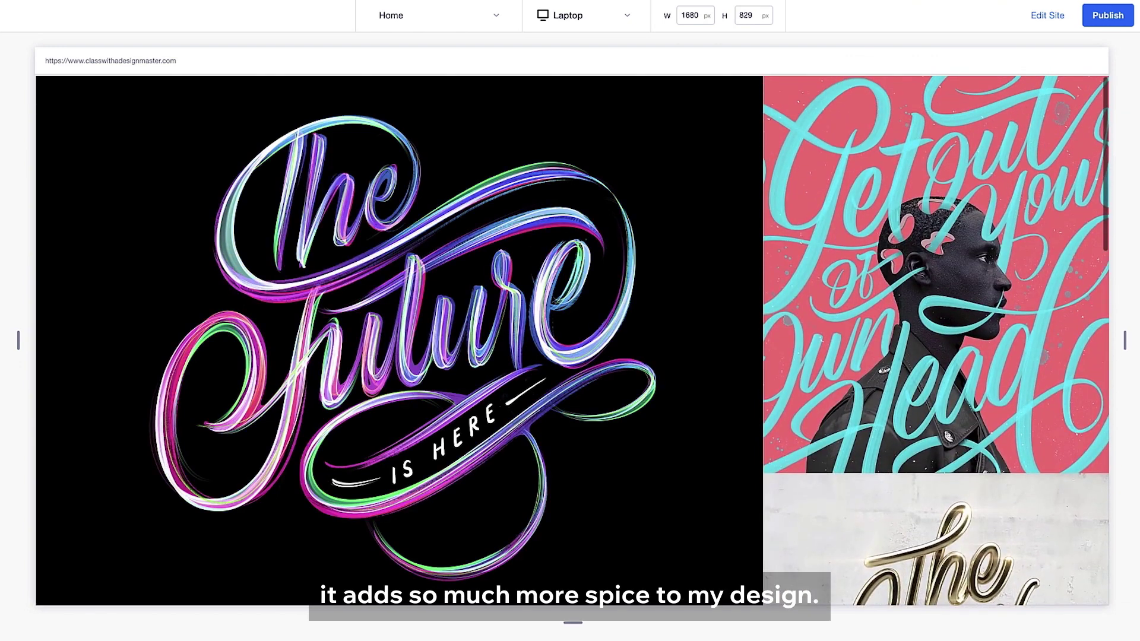
scroll(936, 340, "down", 5)
scroll(936, 341, "down", 5)
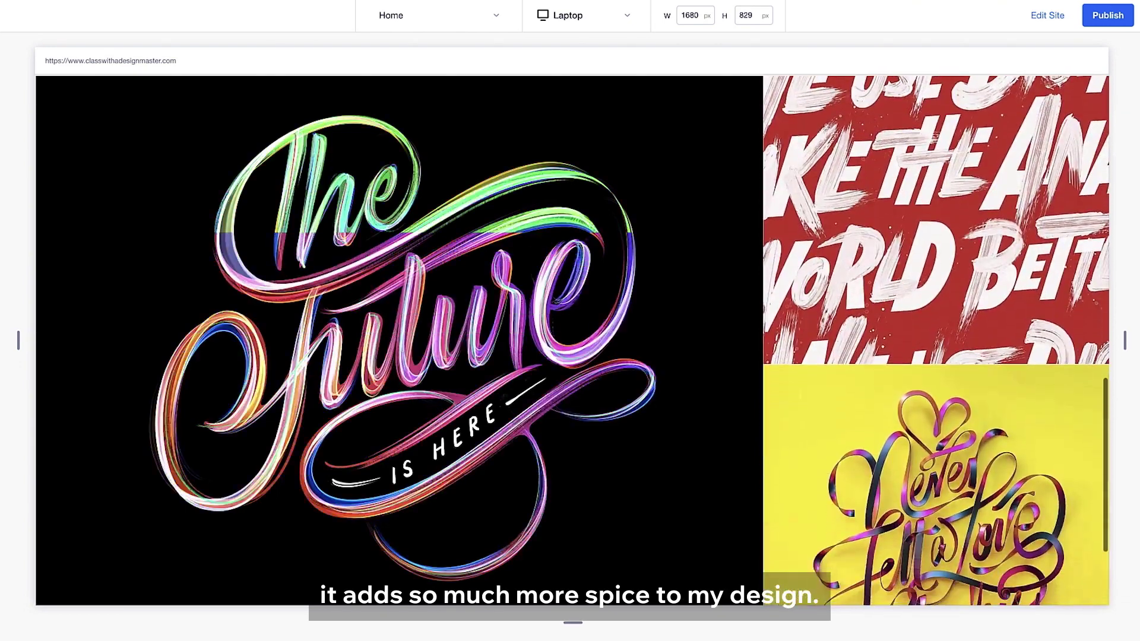
scroll(936, 341, "up", 10)
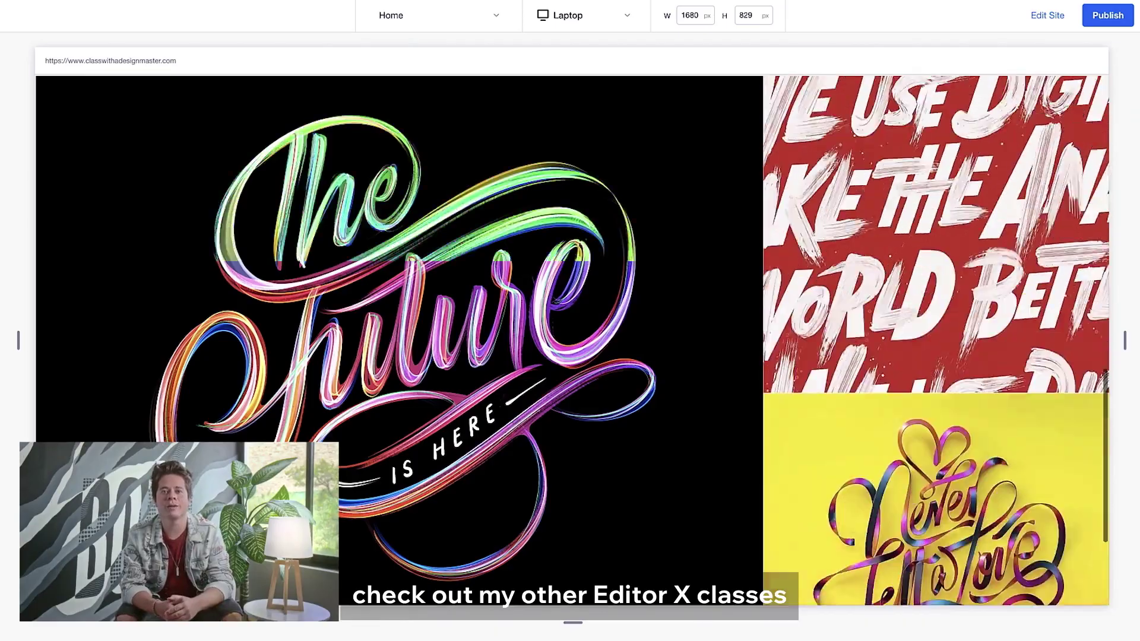